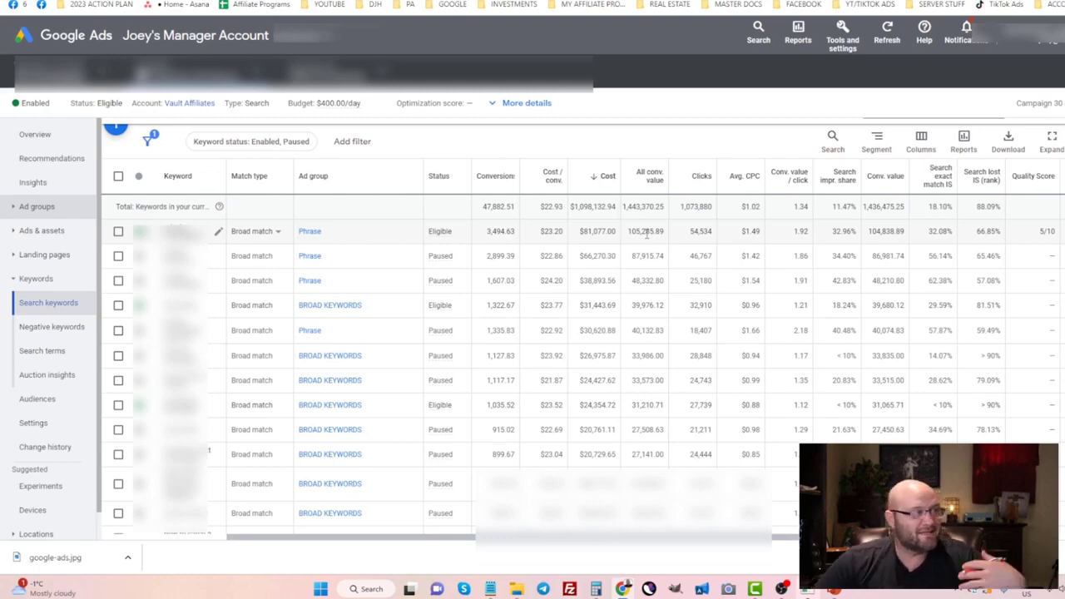
Switch to CPV Lab Pro and examine the conversion rate of CPA OFFER in the Offer Performance table
click(513, 4)
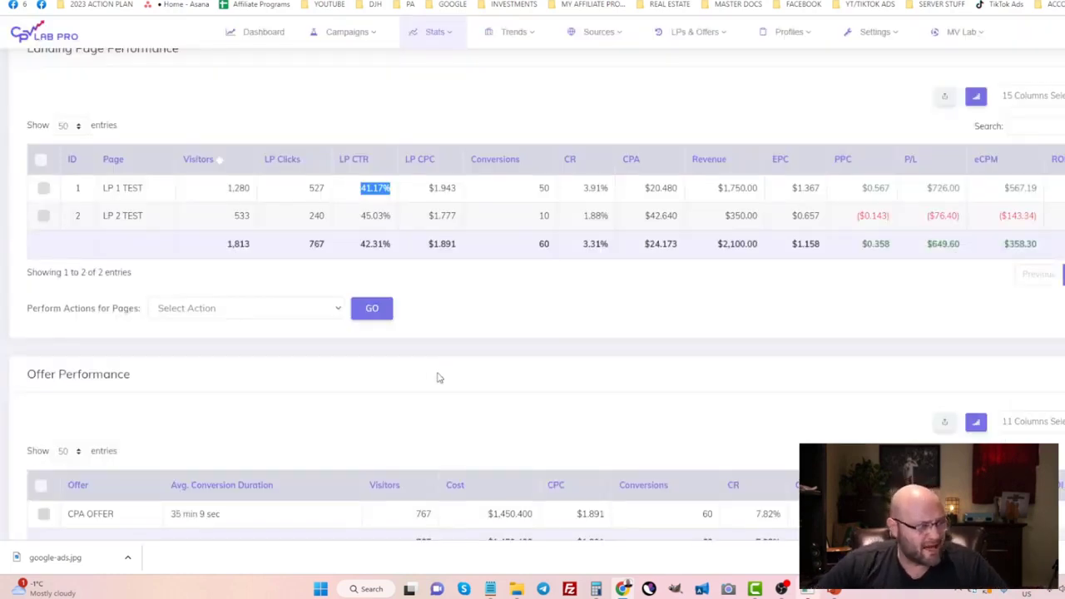
scroll(440, 378, down, 1)
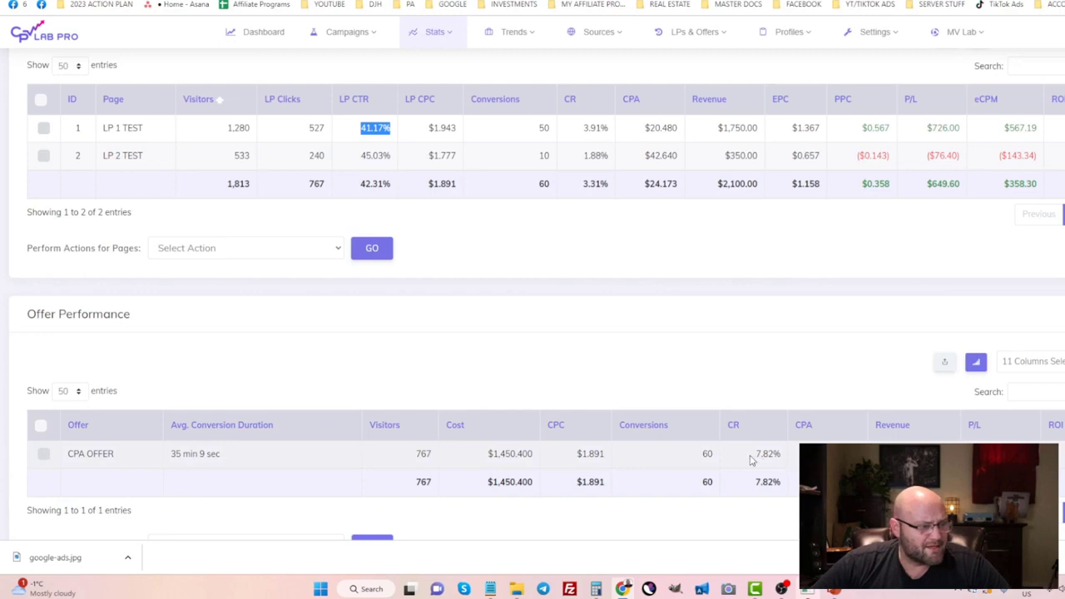
drag(752, 456, 789, 456)
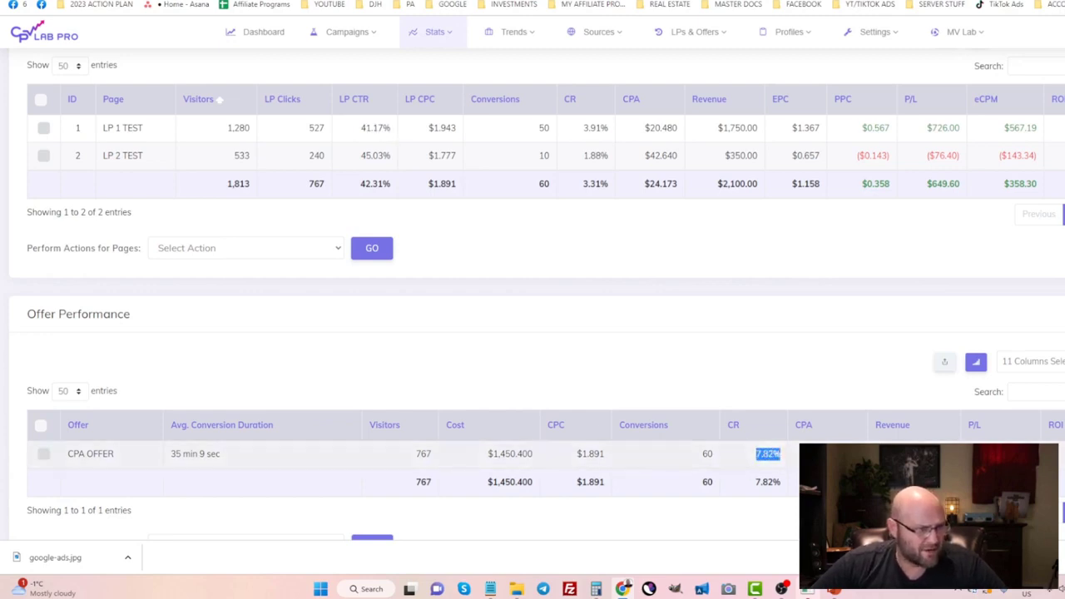
drag(762, 454, 776, 454)
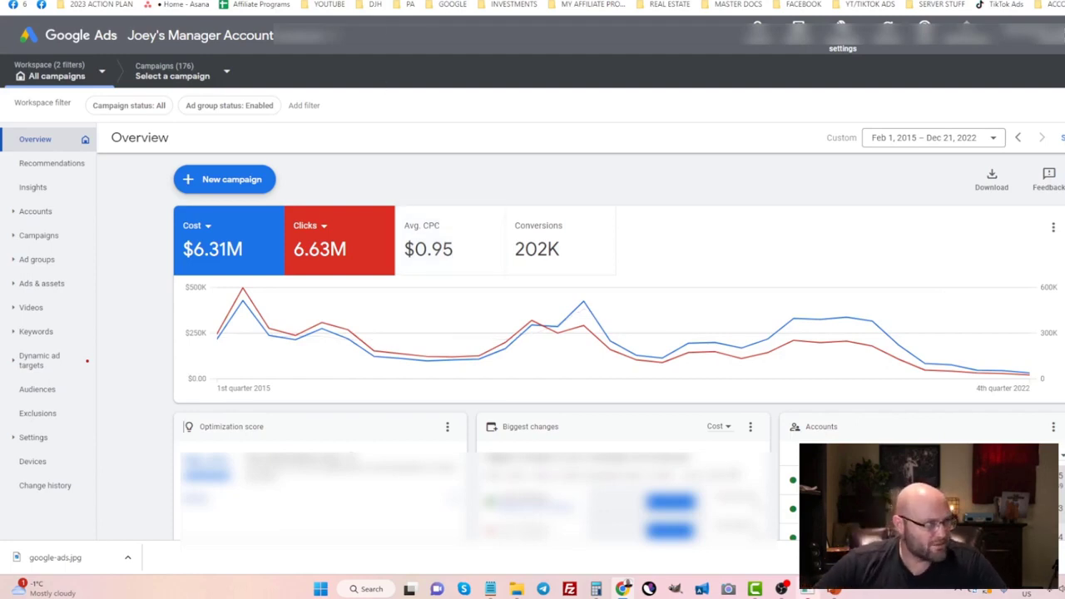
Switch to MaxBounty and examine the CPA rates across the campaign list sorted by EPC
click(382, 1)
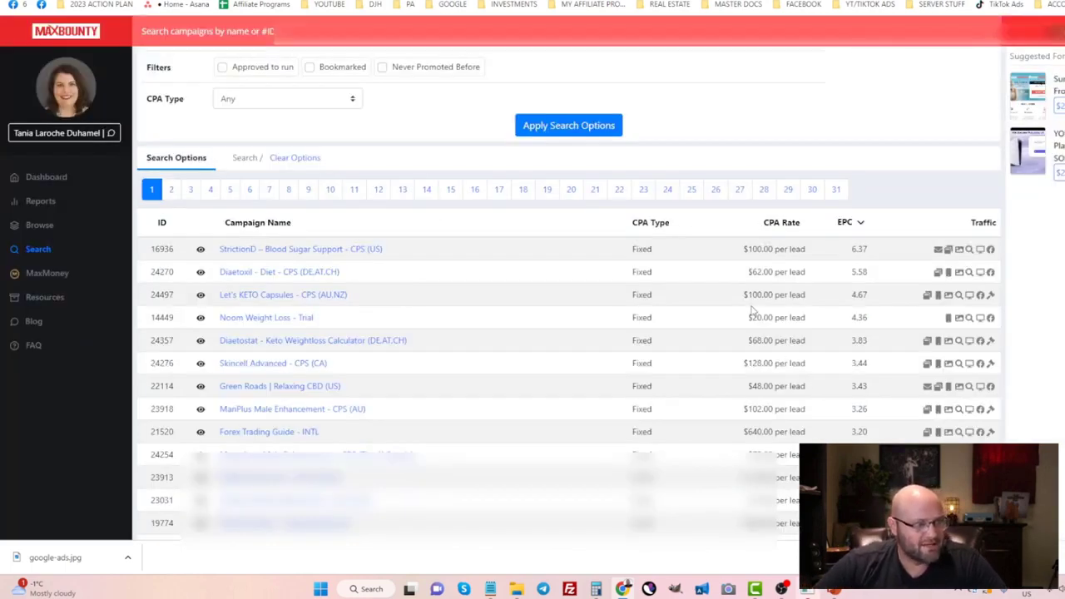
drag(756, 339, 786, 395)
click(774, 385)
scroll(788, 386, down, 1)
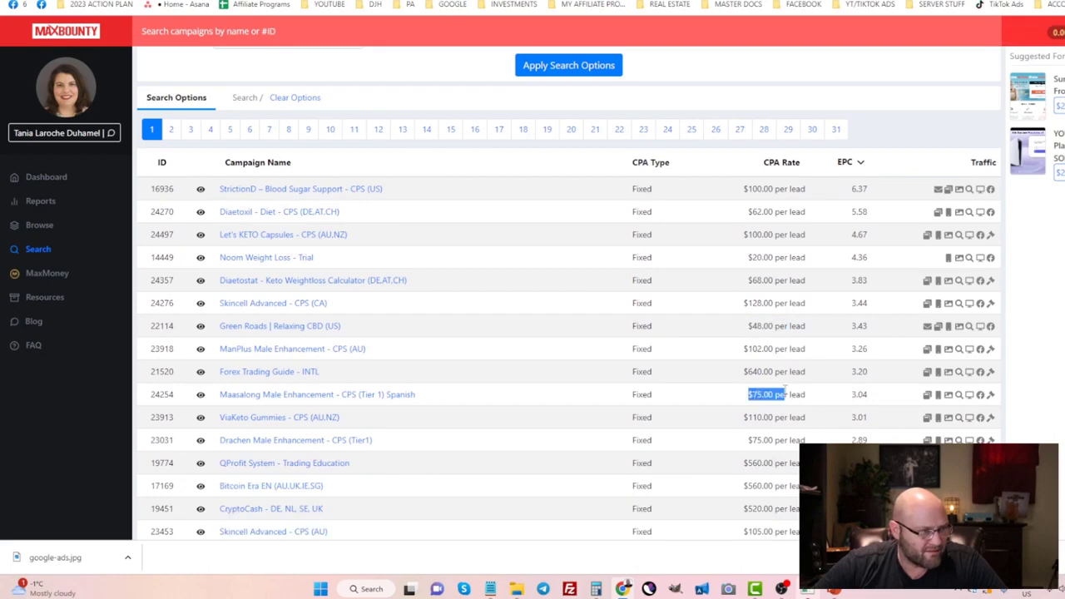
scroll(782, 404, down, 2)
scroll(742, 399, down, 2)
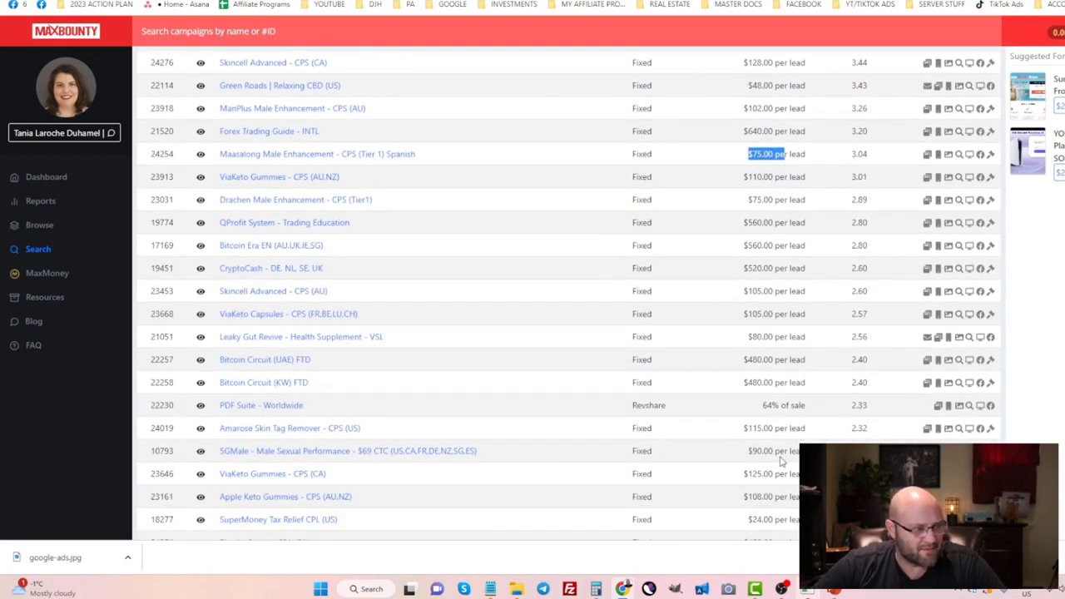
scroll(782, 462, up, 3)
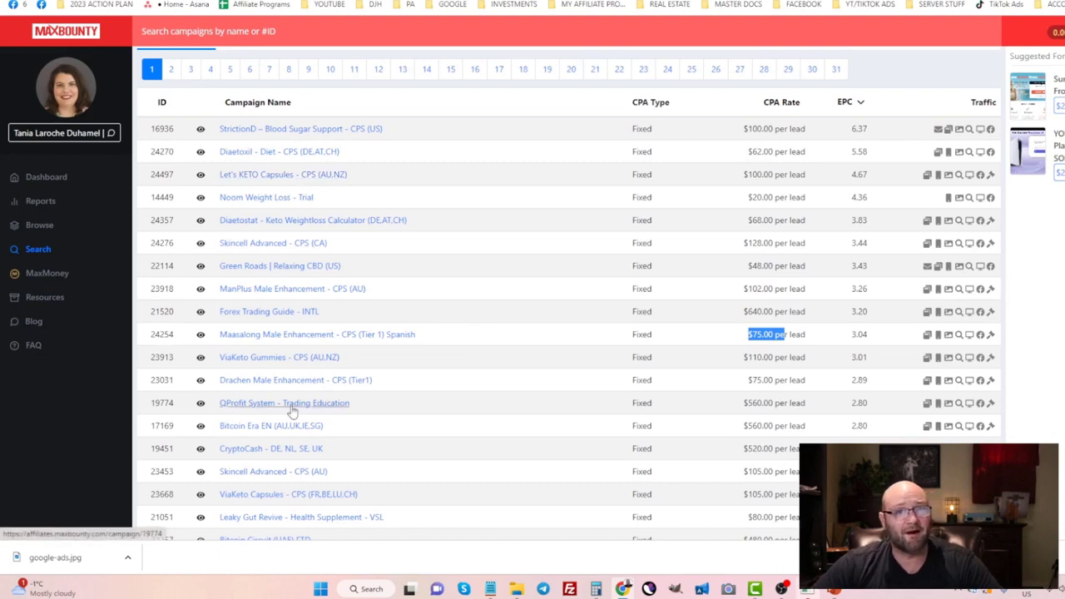
scroll(291, 411, down, 2)
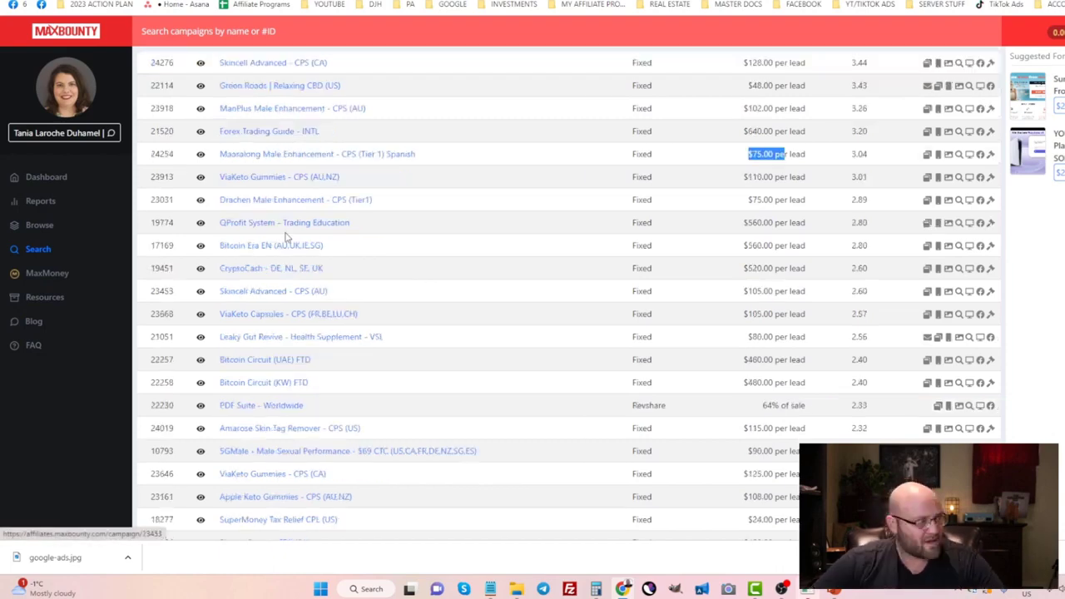
scroll(283, 166, down, 1)
scroll(283, 171, down, 3)
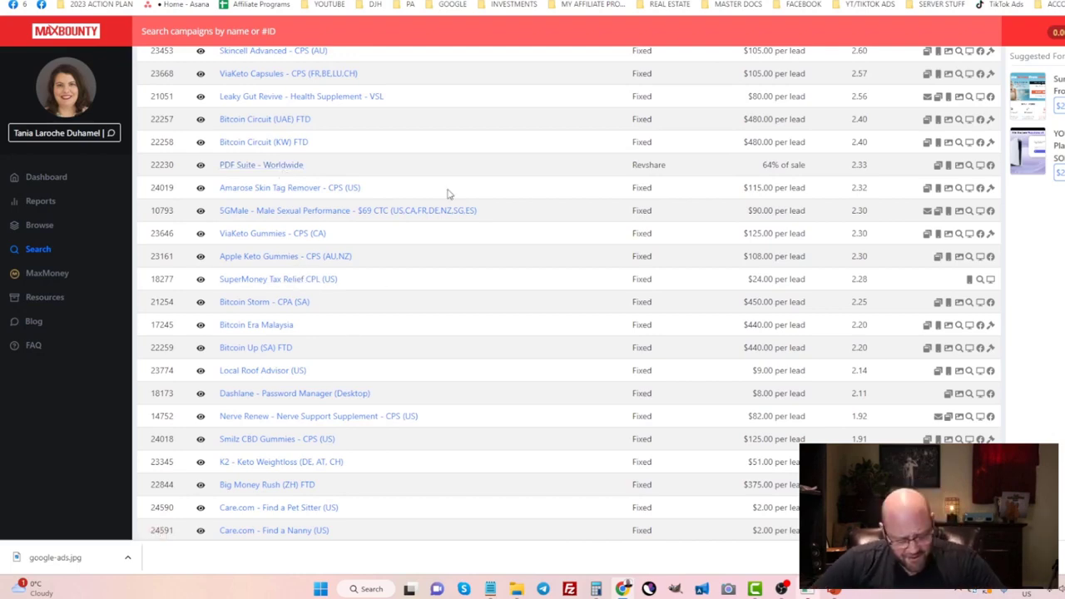
scroll(448, 193, up, 7)
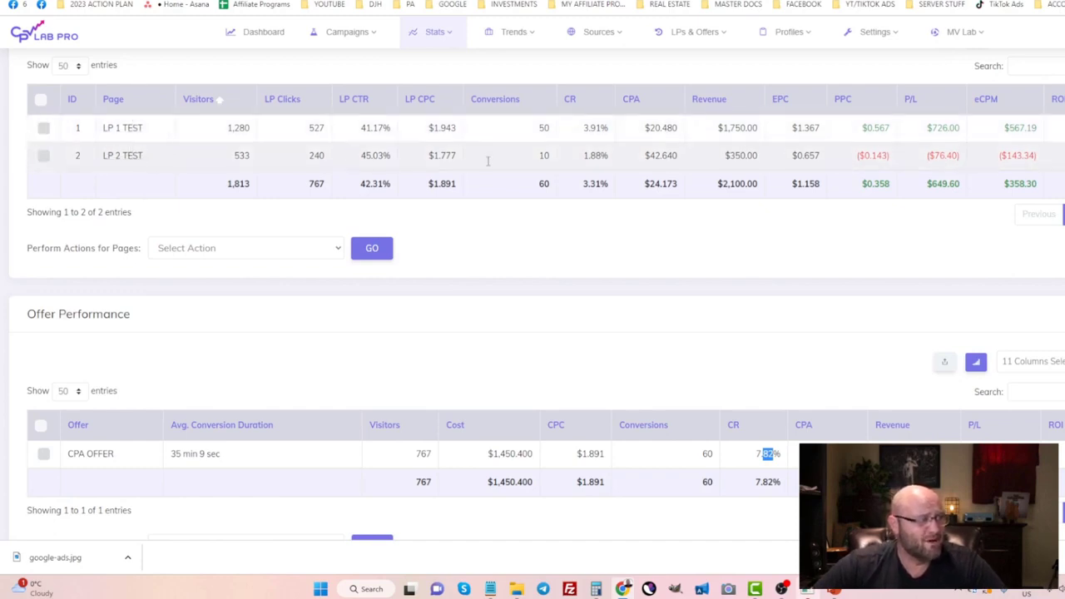
Check the LP 2 TEST conversion rate in CPV Lab Pro, and switch to the profit spreadsheet in Google Sheets
drag(582, 128, 612, 160)
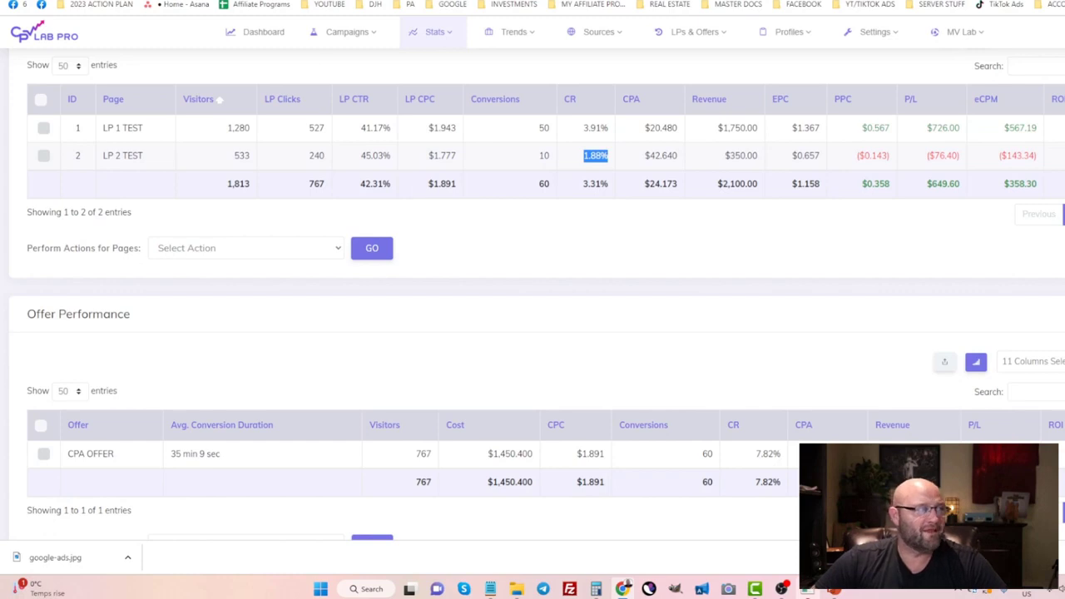
key(ctrl+Tab)
click(327, 276)
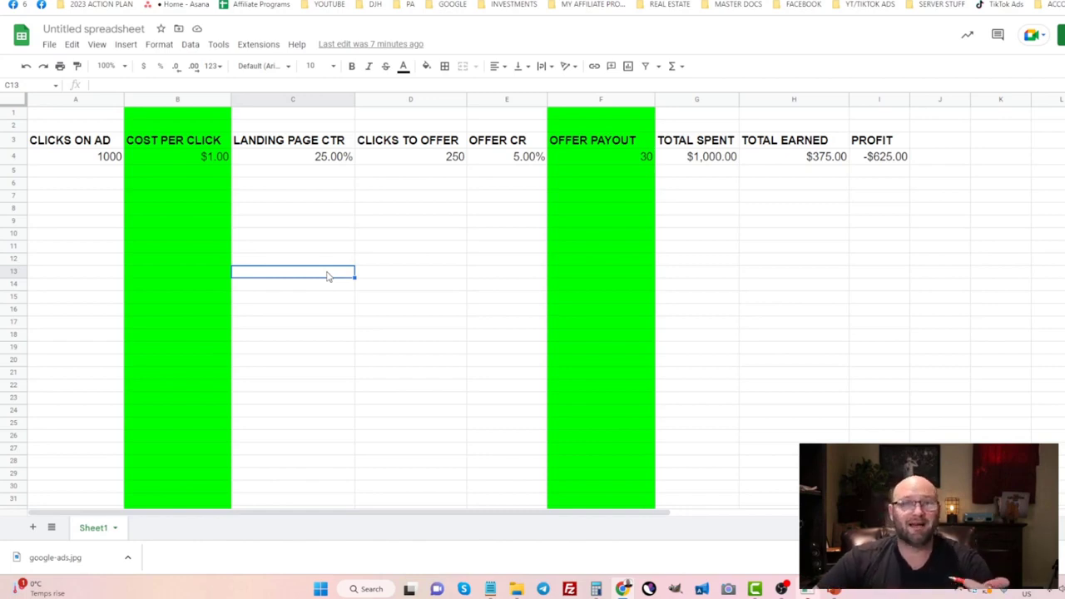
Examine the spreadsheet's campaign metrics, from clicks on ad, cost per click and landing page CTR to total earned and profit
click(66, 160)
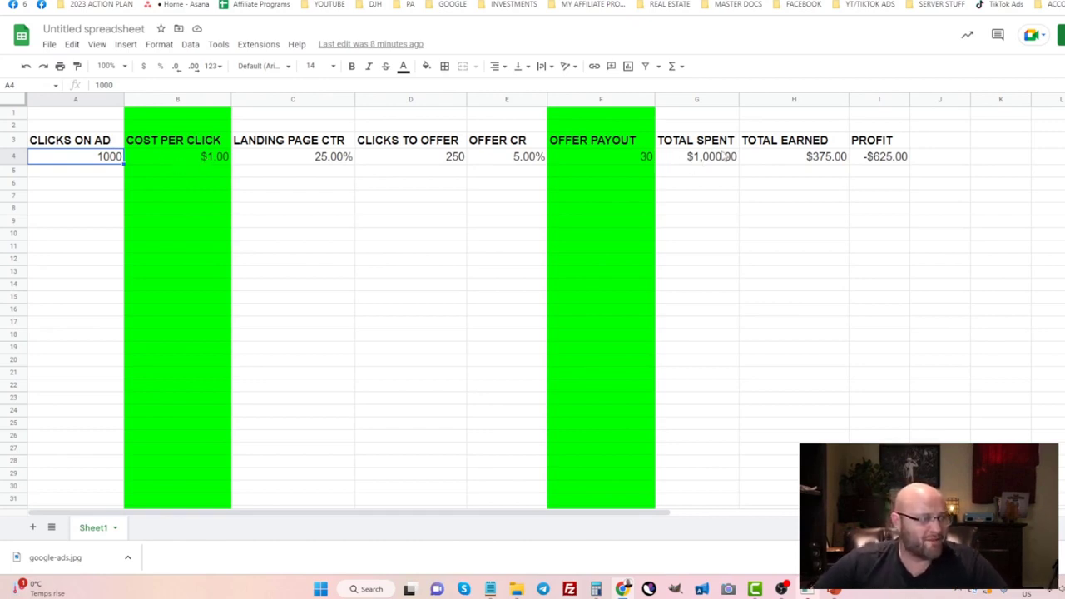
click(270, 148)
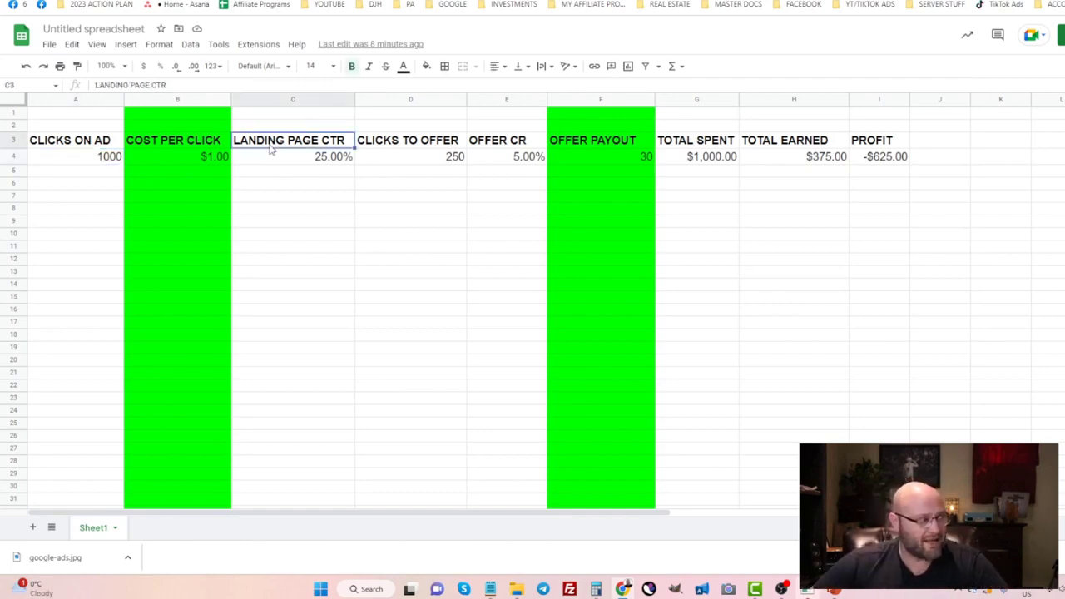
click(327, 162)
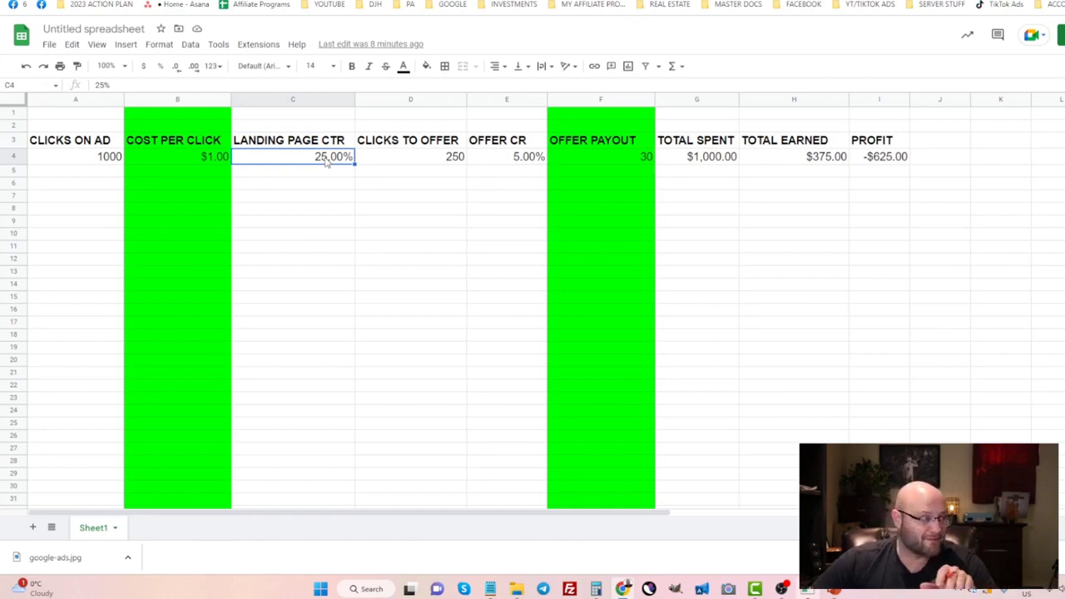
click(403, 145)
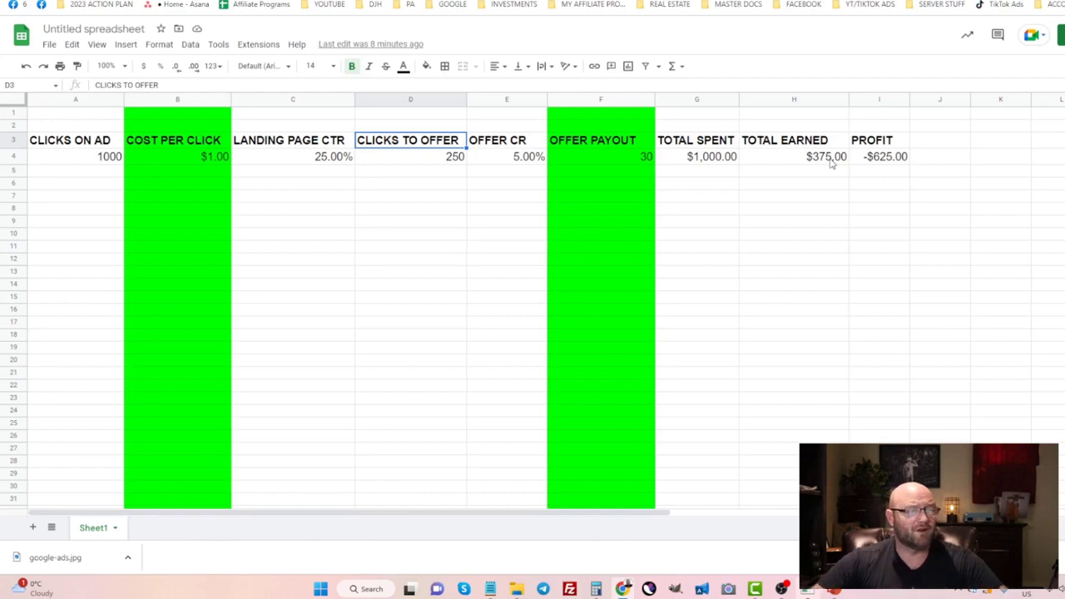
click(897, 163)
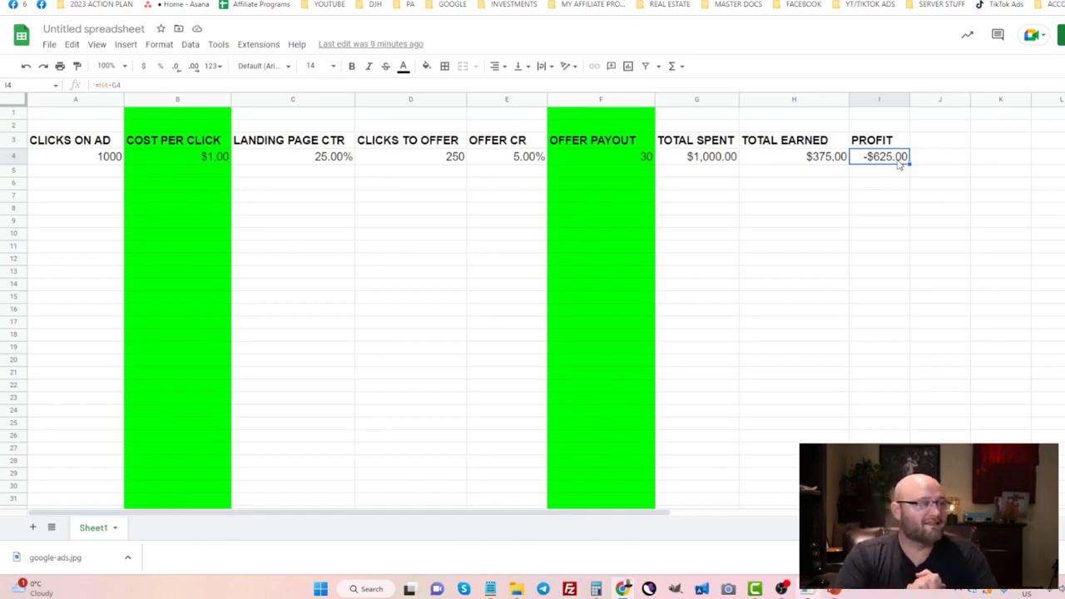
click(67, 101)
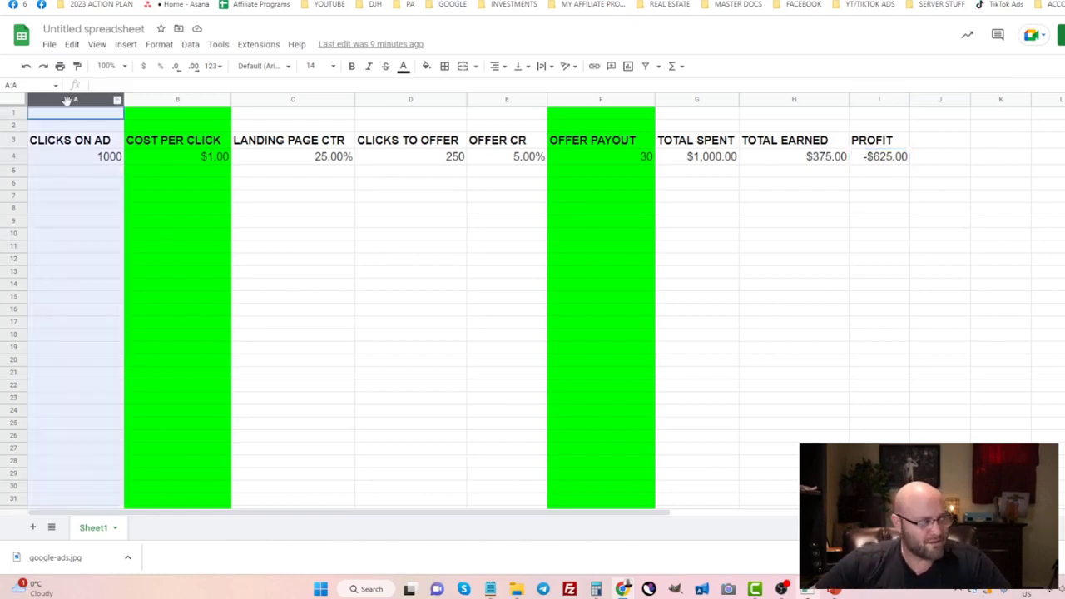
click(819, 99)
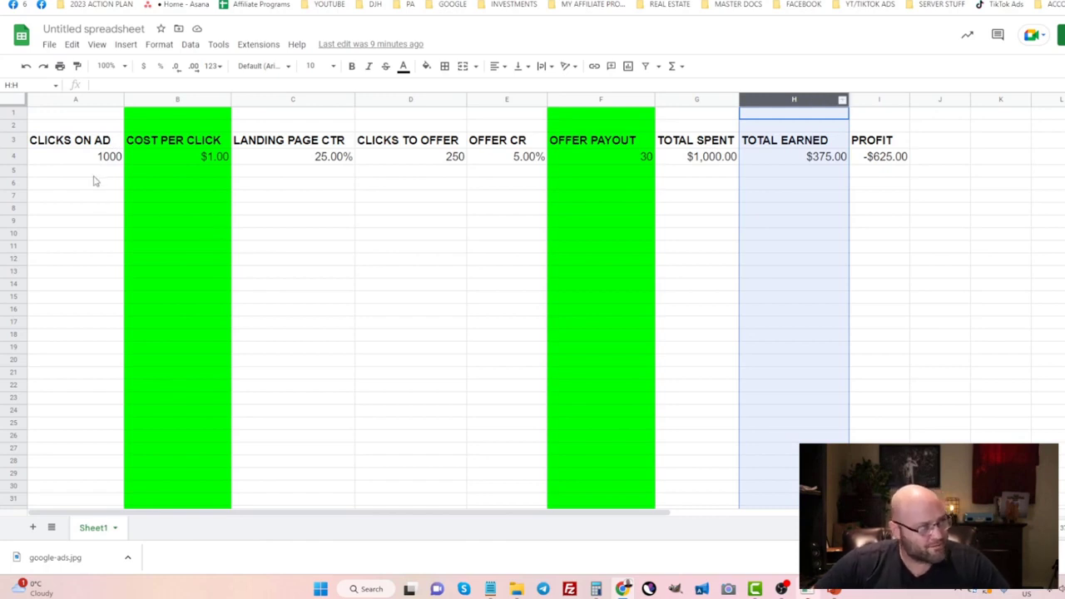
click(183, 157)
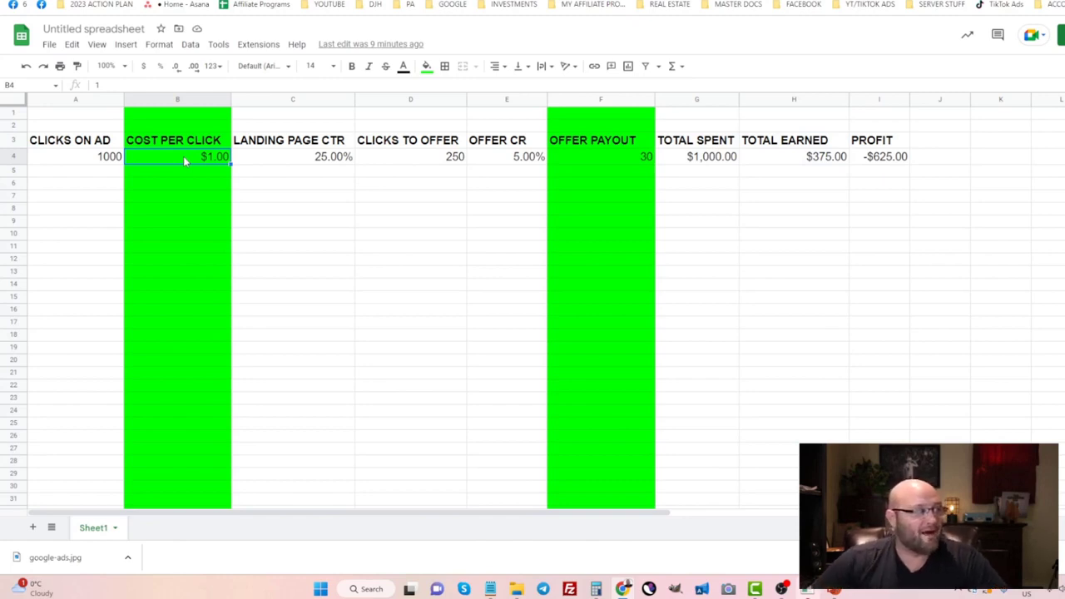
click(65, 146)
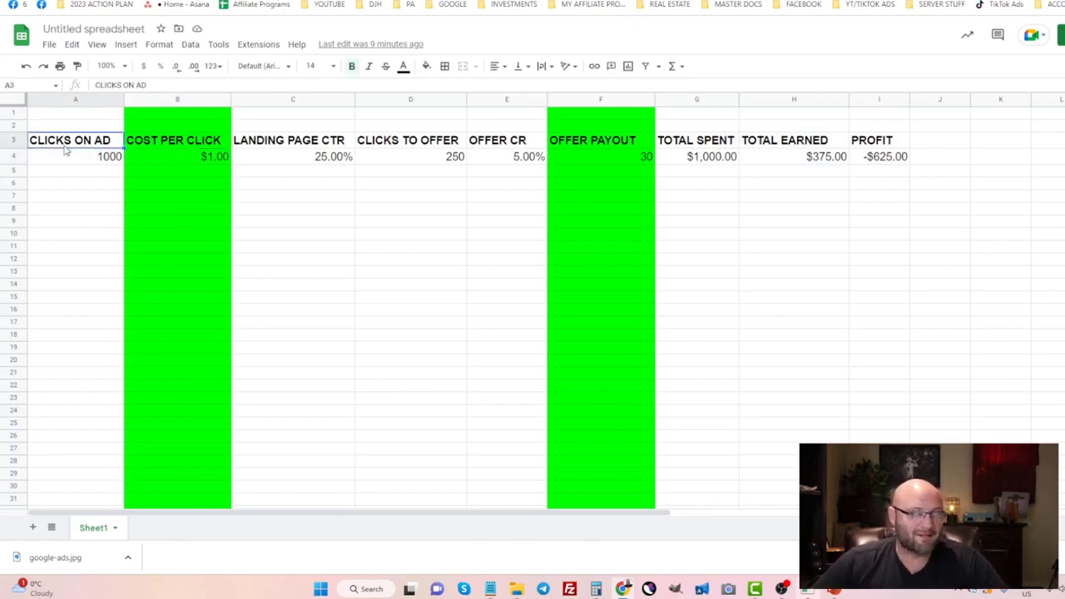
Check the first keyword's average CPC in Google Ads, and return to the spreadsheet in Google Sheets
key(ctrl+Tab)
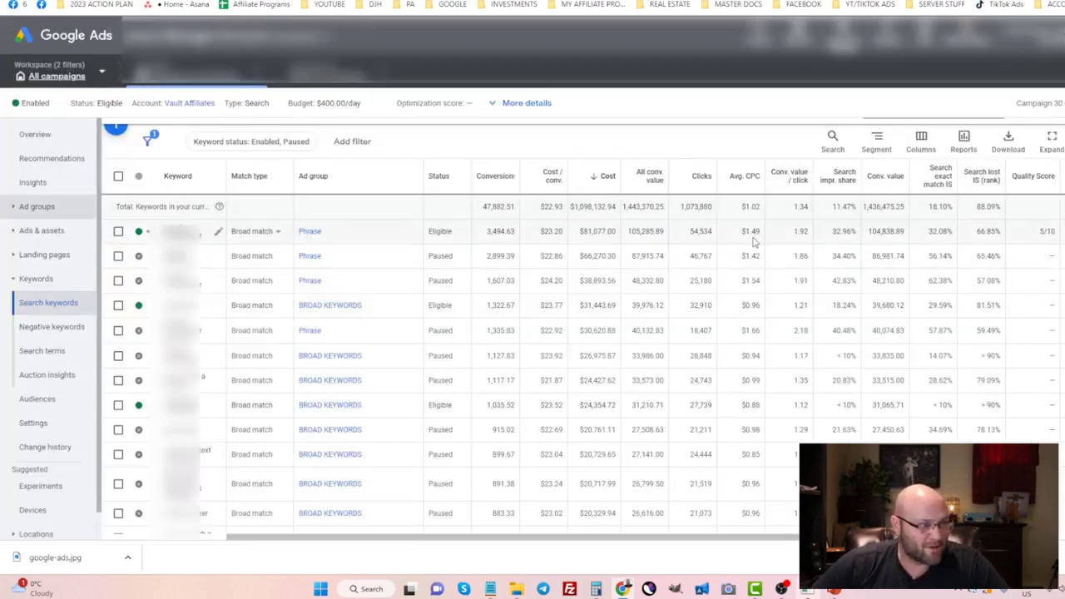
mouse_move(747, 234)
mouse_down()
mouse_move(762, 233)
mouse_move(742, 232)
mouse_up()
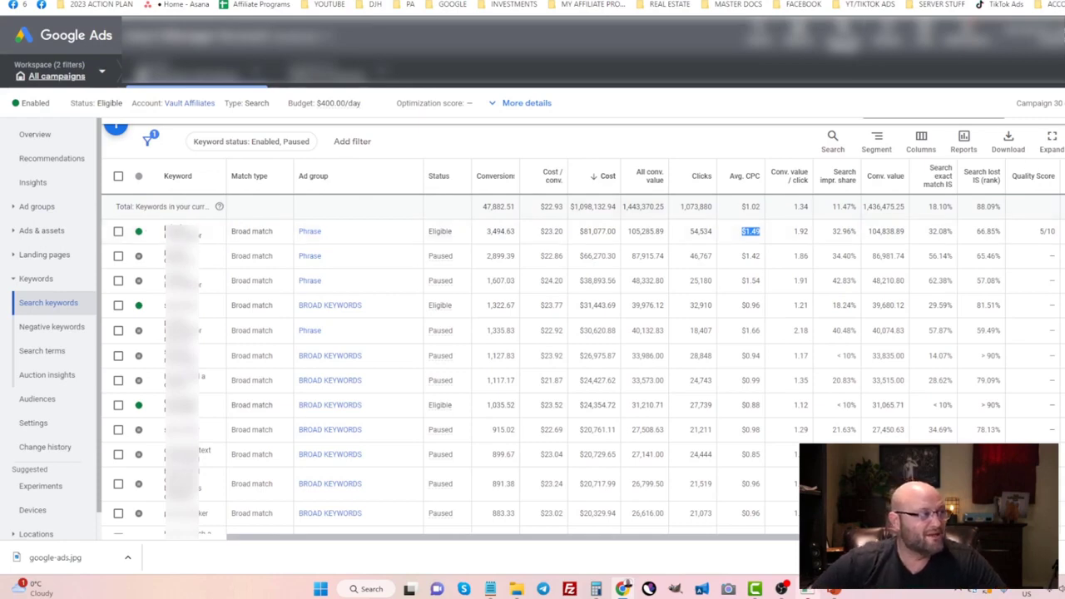
key(ctrl+Tab)
Set the cost per click in cell B4 to 0.5
click(220, 157)
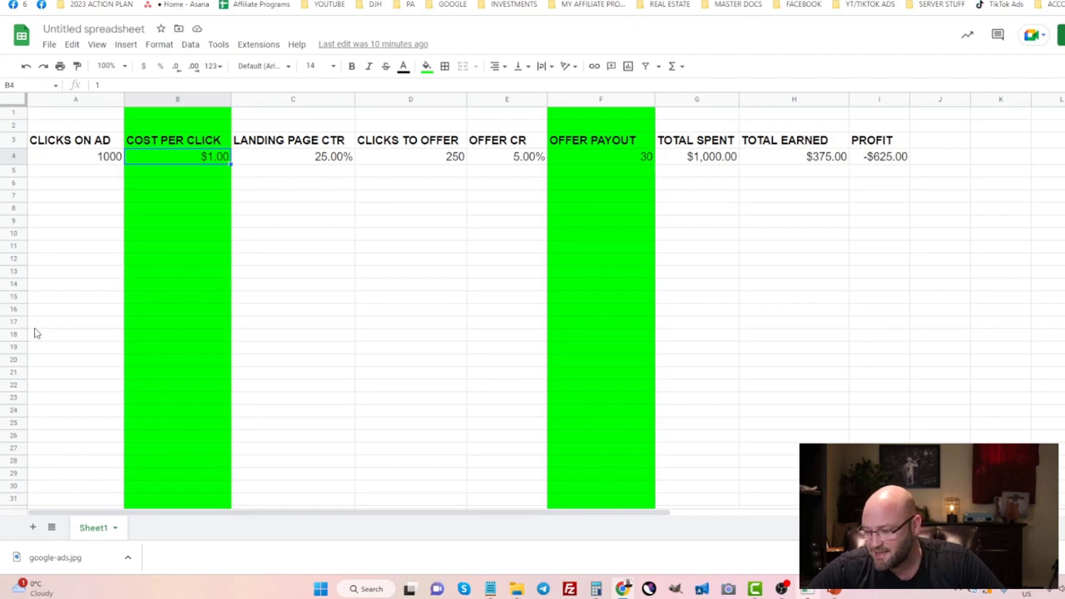
text(0.5)
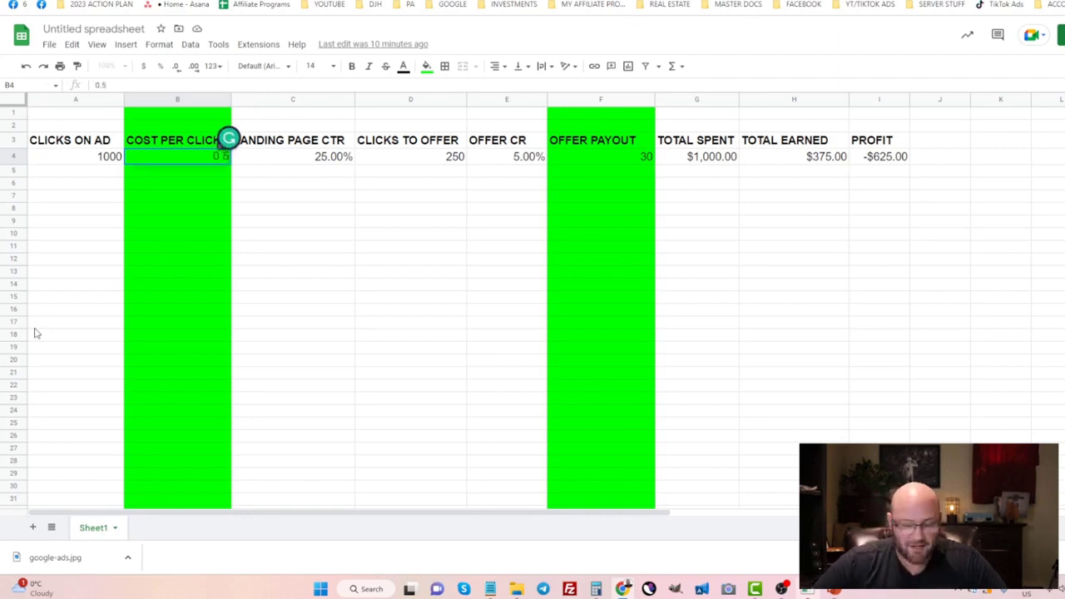
key(Return)
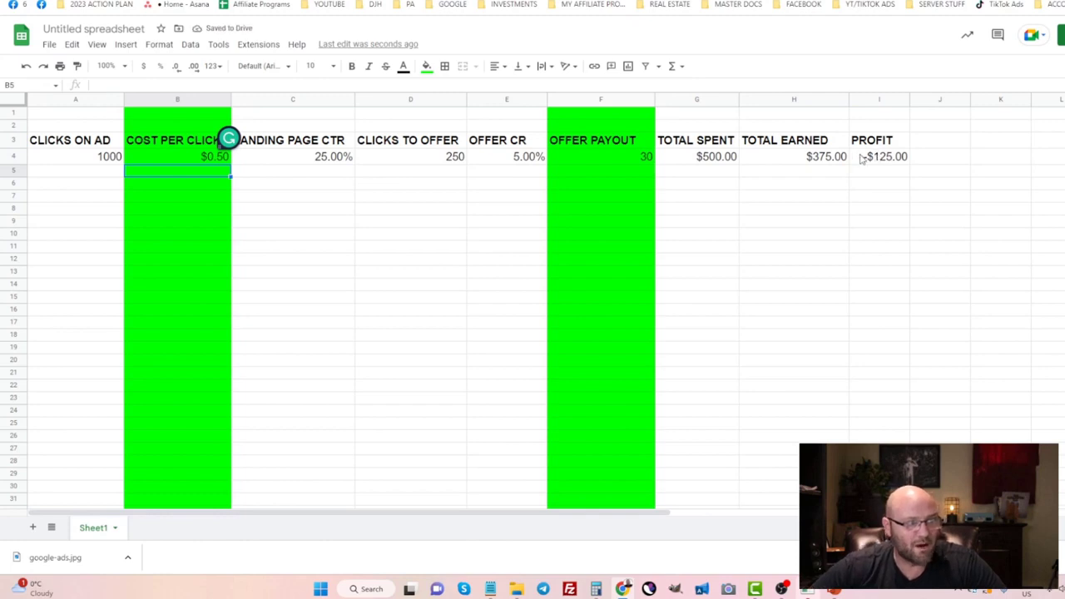
Set the cost per click in cell B4 to 1.00
click(189, 156)
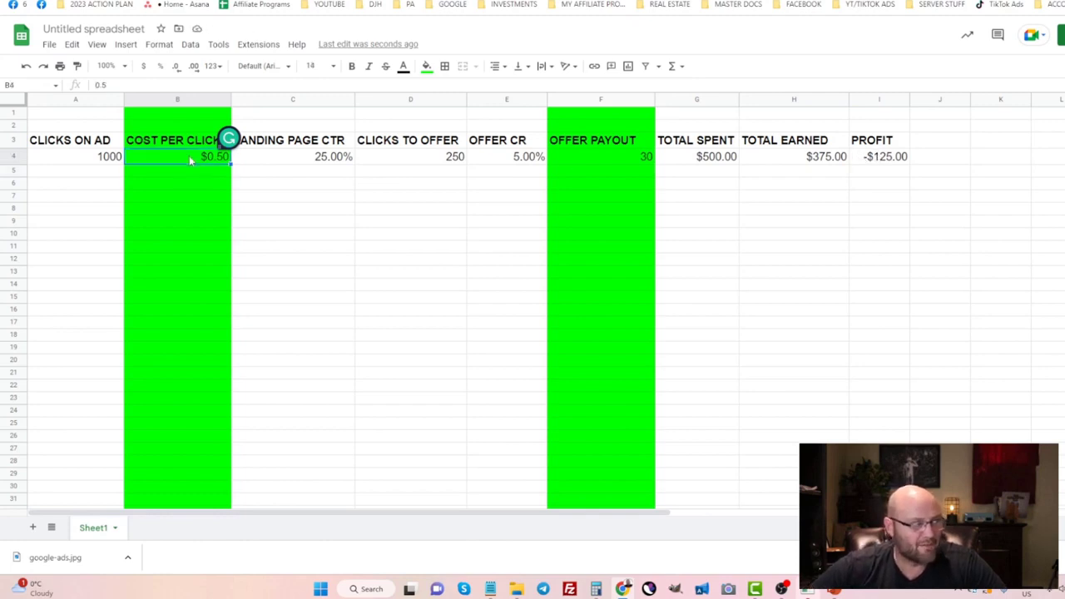
text(1.00)
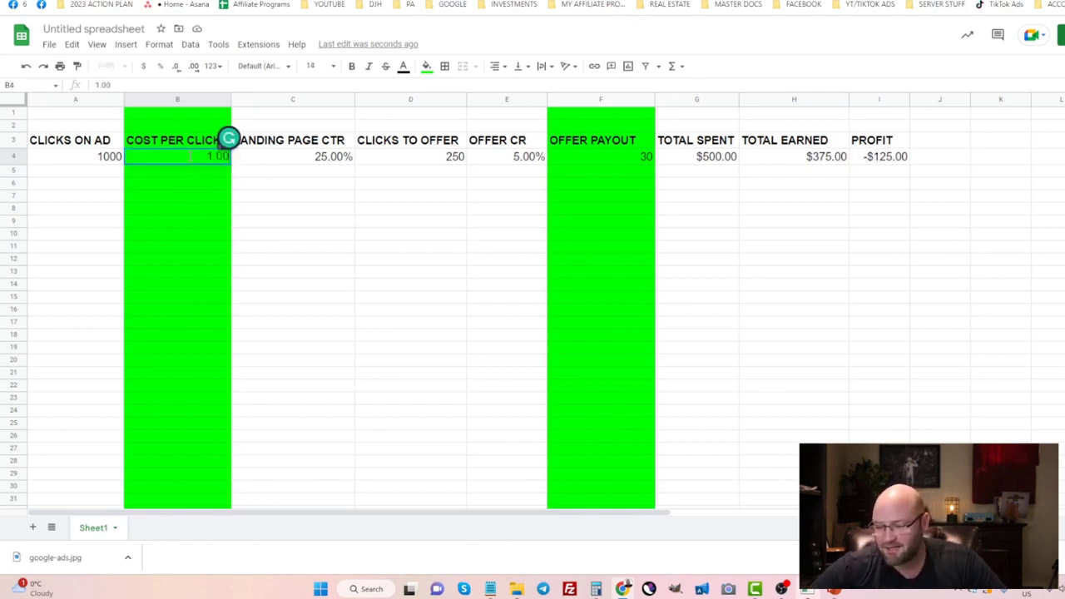
click(272, 211)
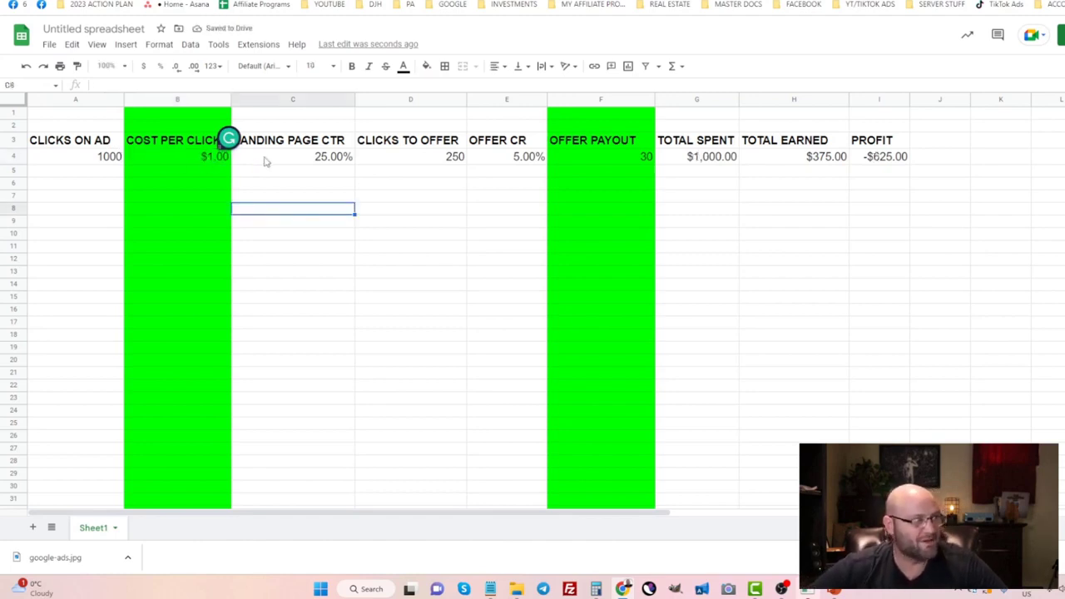
Check LP 2 TEST's landing page CTR in CPV Lab Pro, and set the landing page CTR in cell C4 of Google Sheets to 45%
click(336, 166)
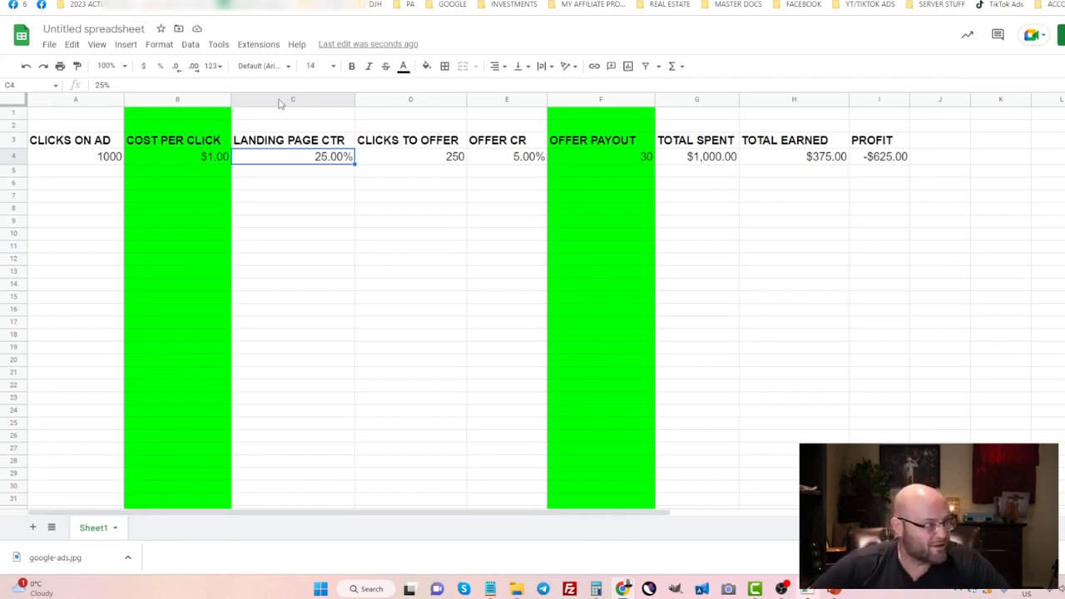
click(241, 2)
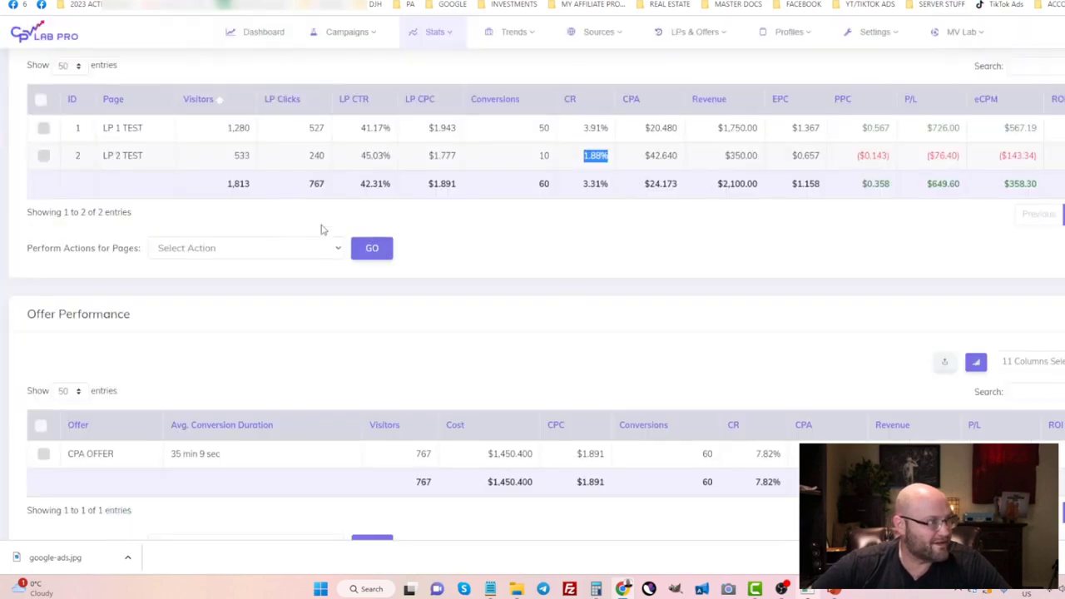
mouse_move(360, 156)
mouse_down()
mouse_move(391, 157)
mouse_move(358, 157)
mouse_up()
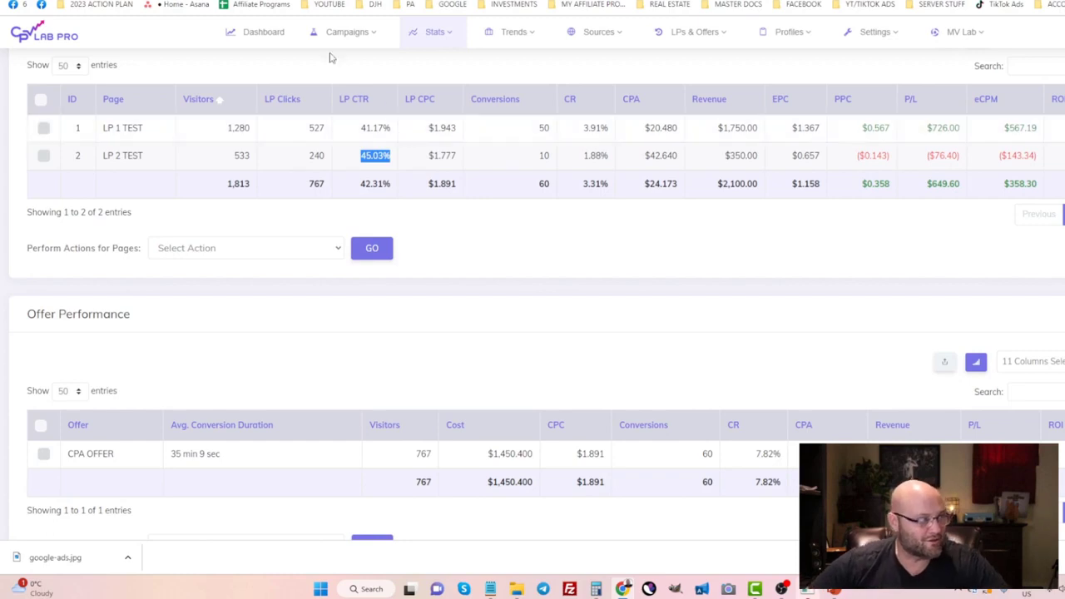
key(ctrl+Tab)
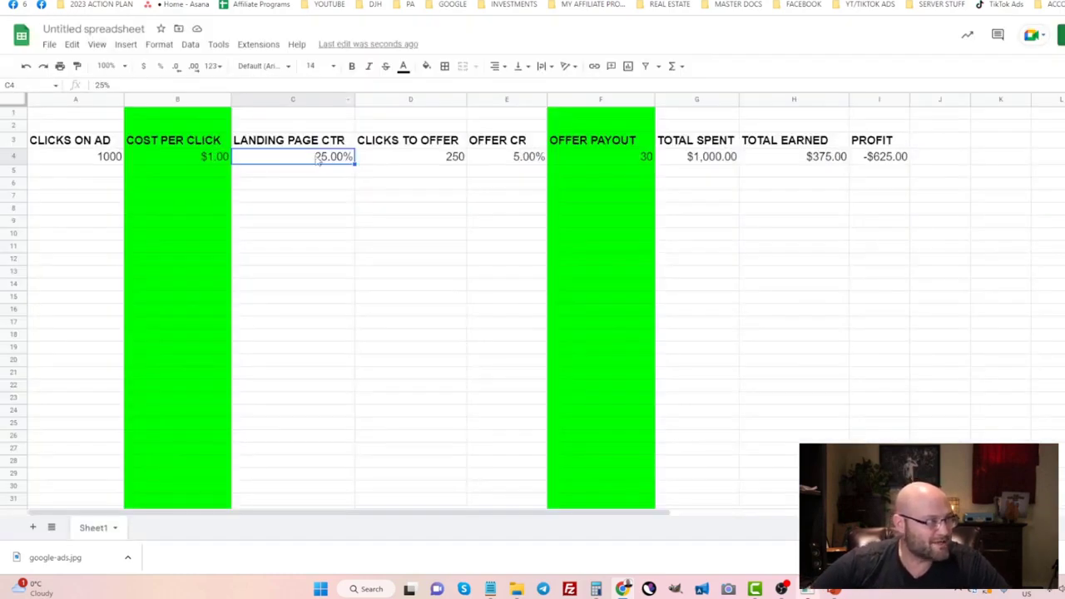
text(45%)
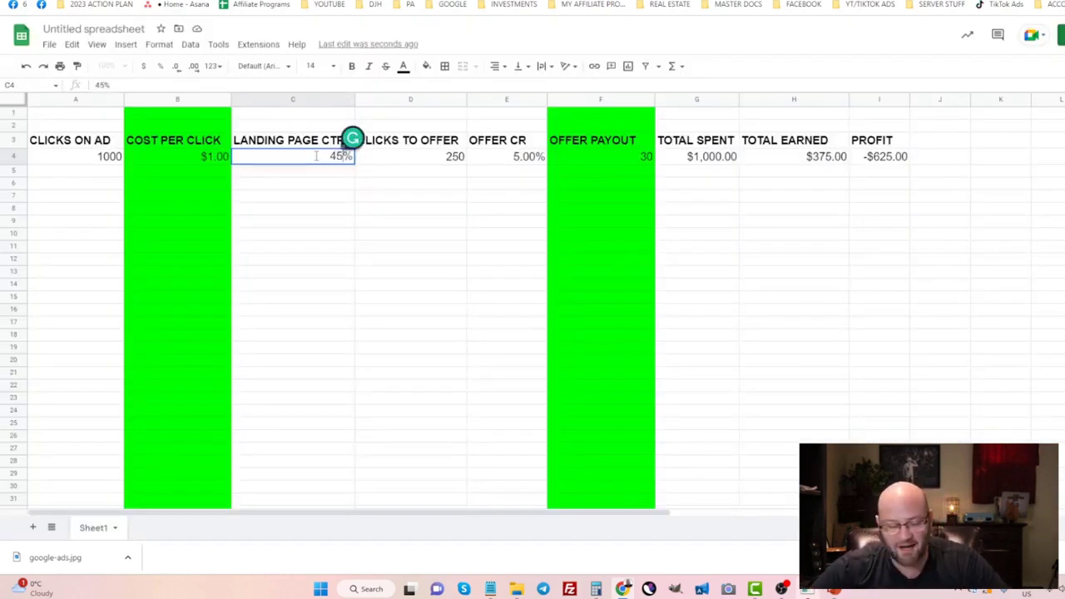
click(861, 212)
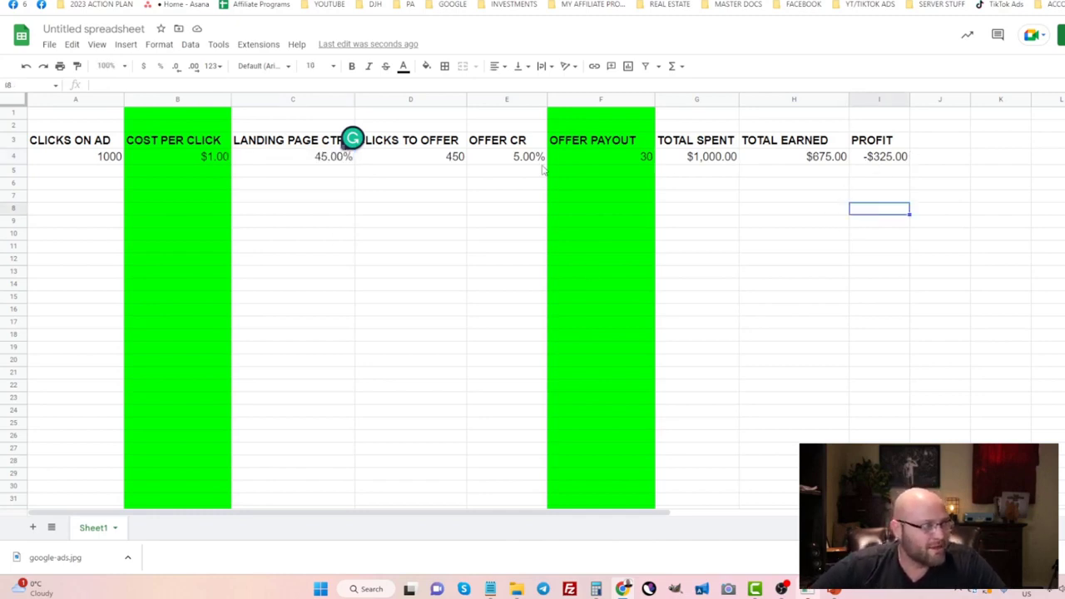
Set the offer payout in cell F4 to 37.5 and check the profit in cell I4
click(501, 158)
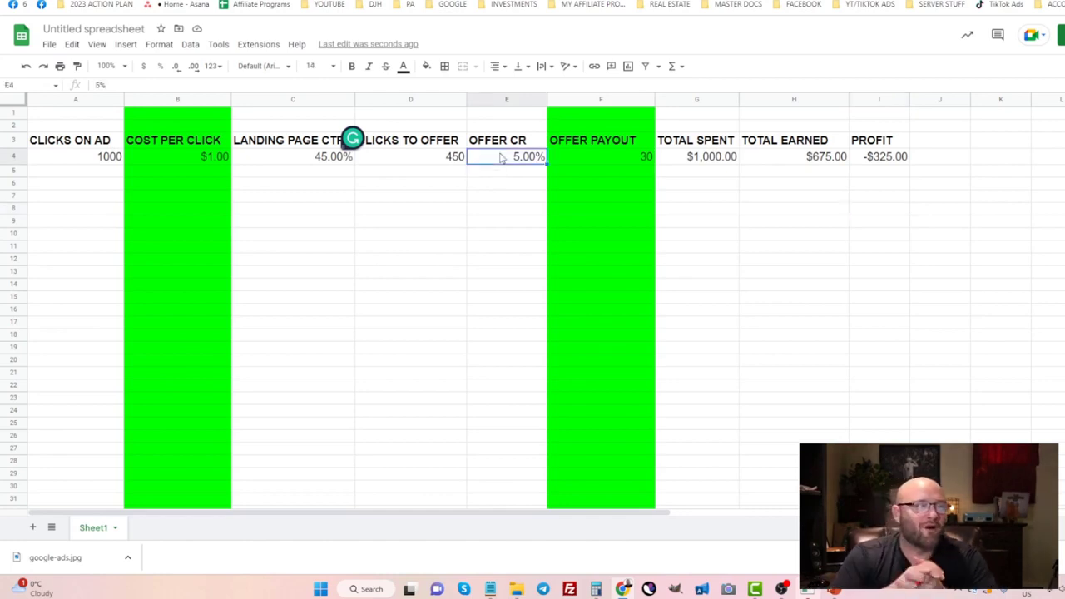
click(588, 158)
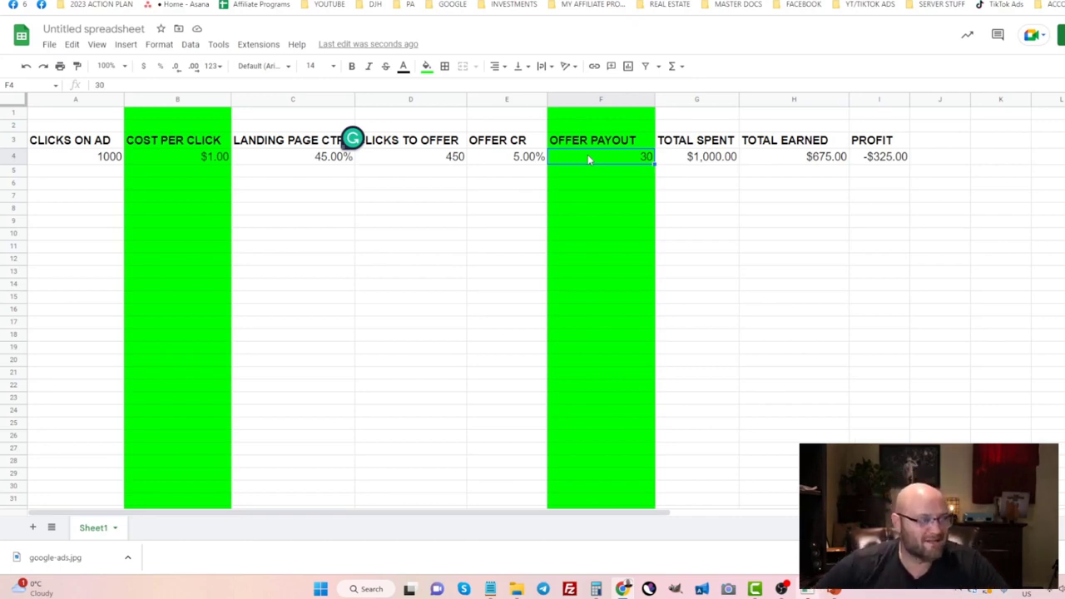
double_click(645, 158)
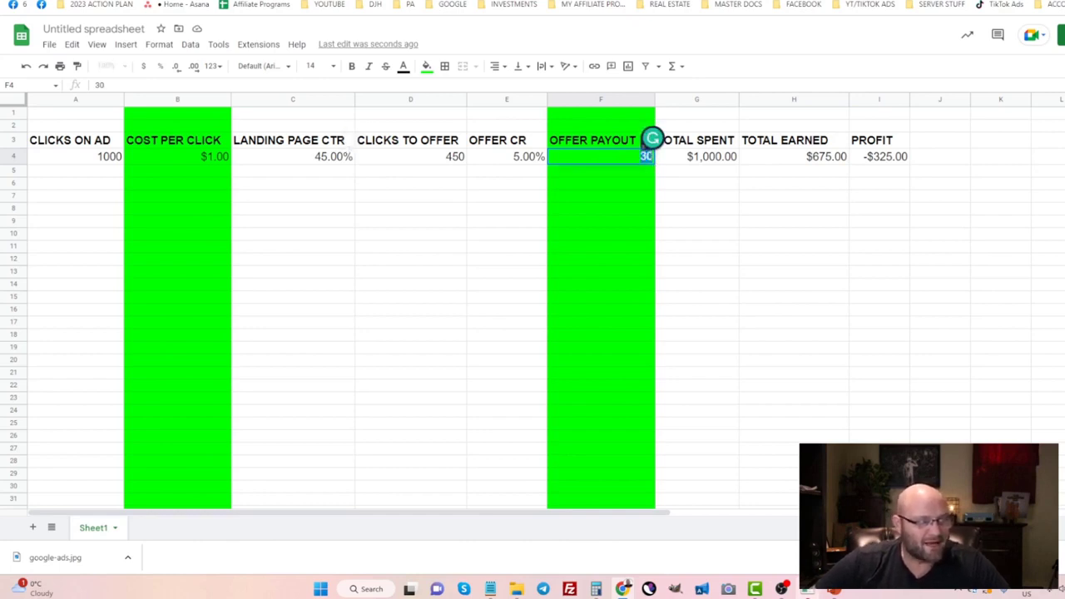
text(3)
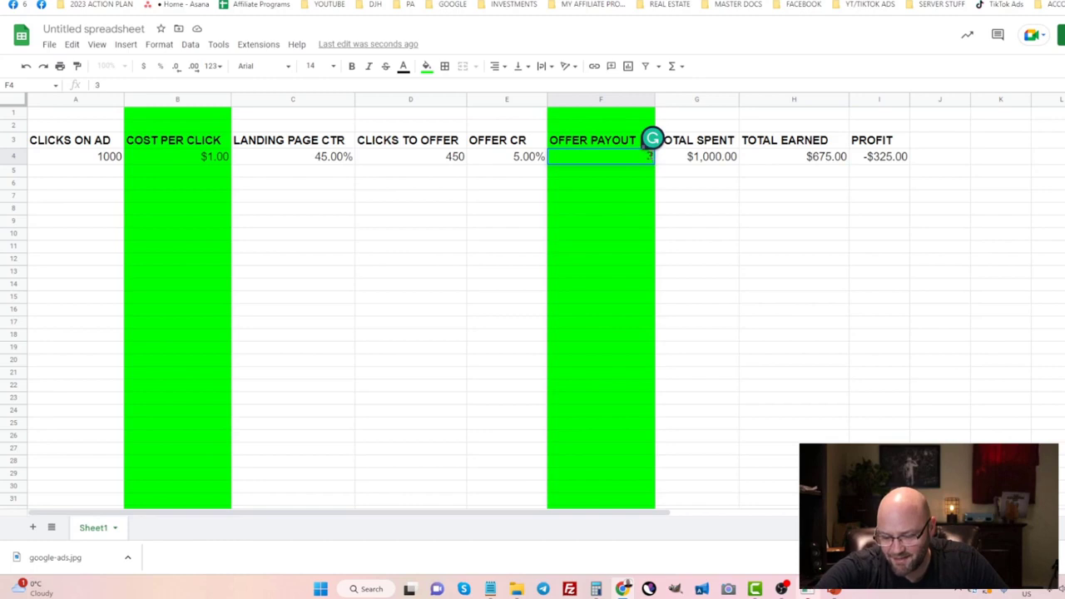
text(7)
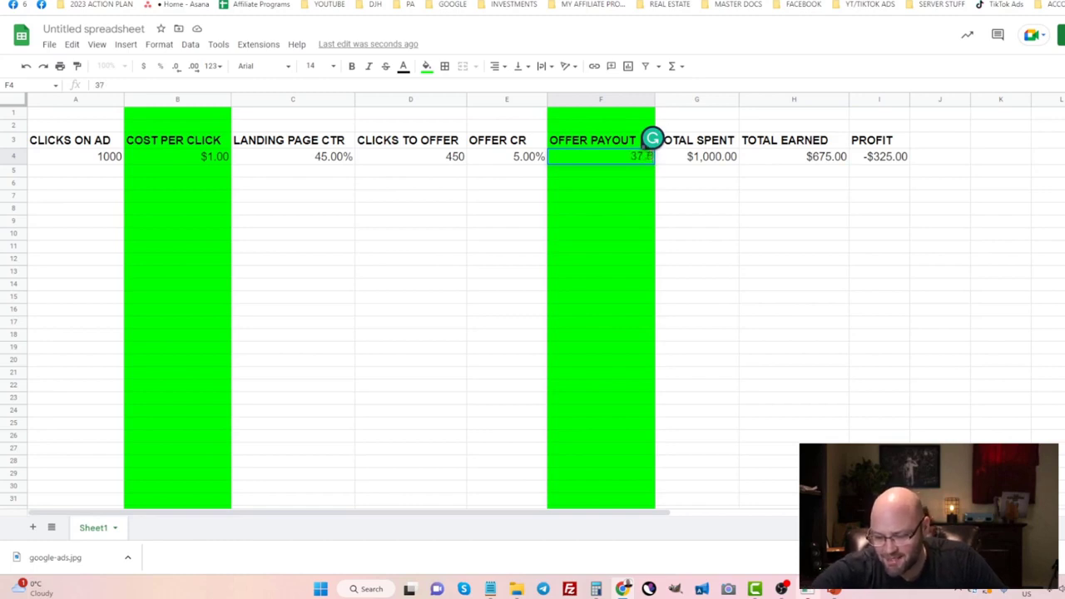
text(.5)
click(785, 247)
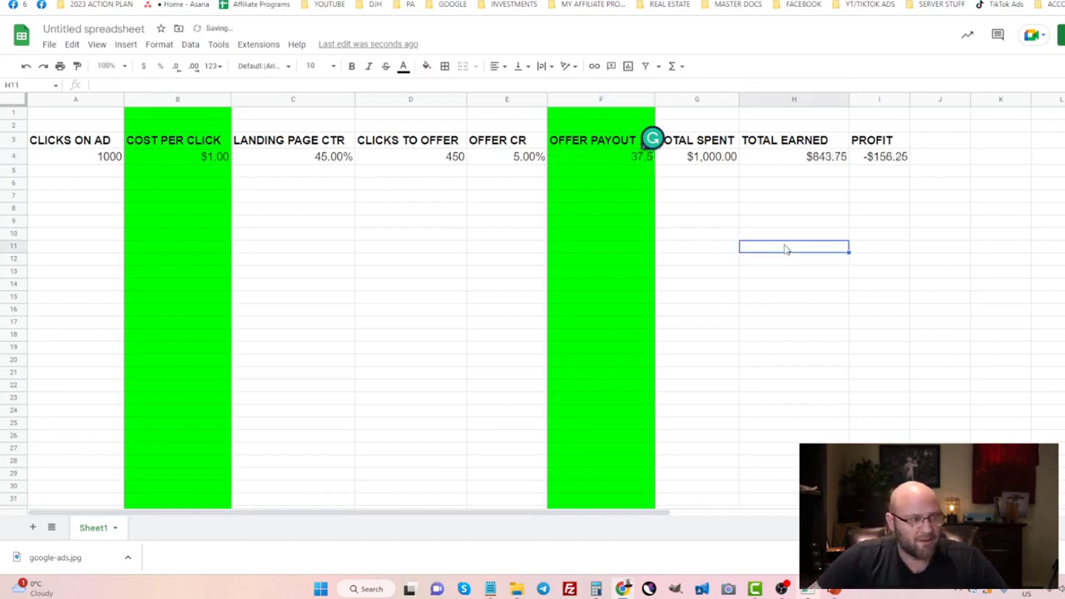
click(879, 157)
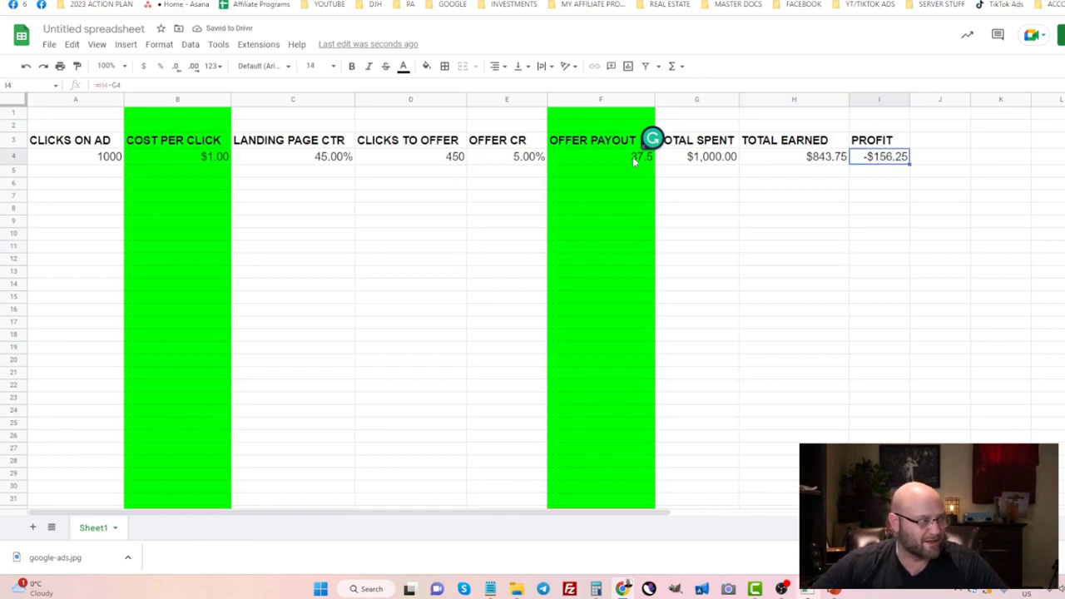
Switch to CPV Lab Pro and check the CPA OFFER's conversion rate in the Offer Performance table
click(289, 141)
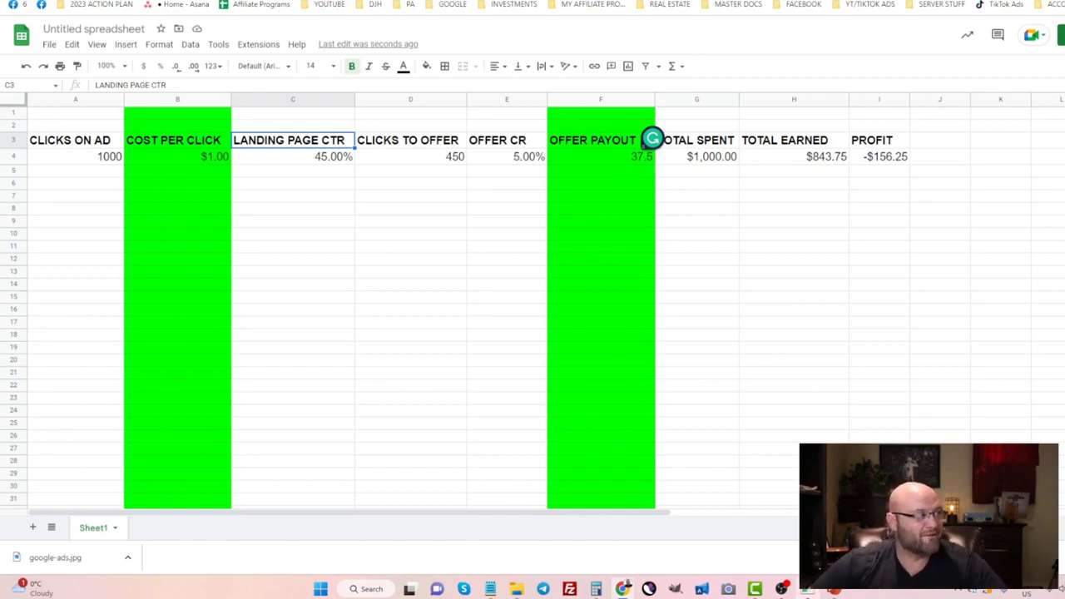
key(ctrl+Tab)
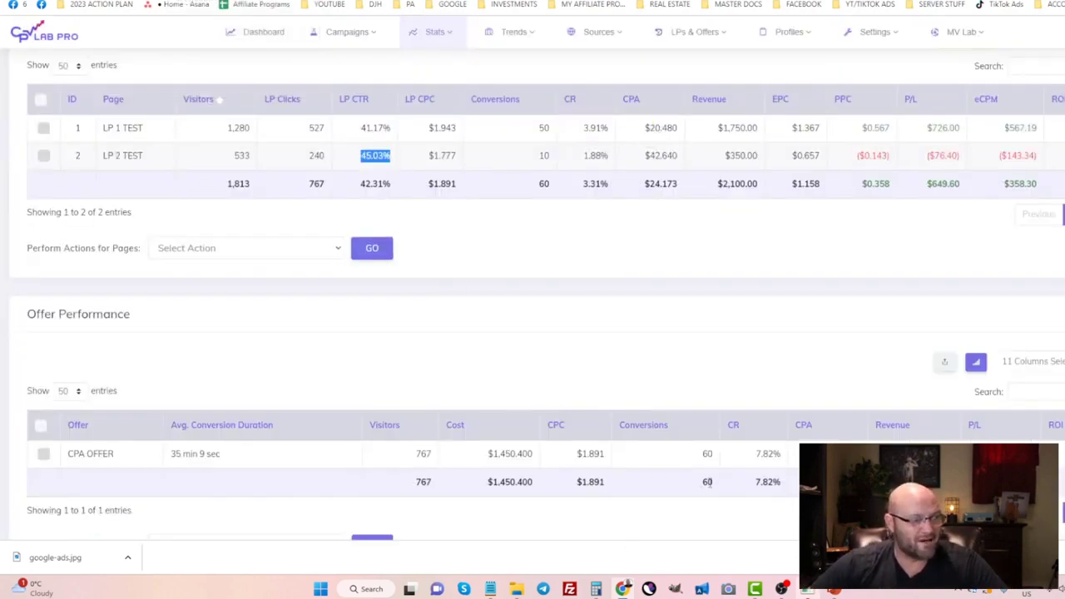
click(756, 463)
drag(755, 463, 782, 459)
click(790, 468)
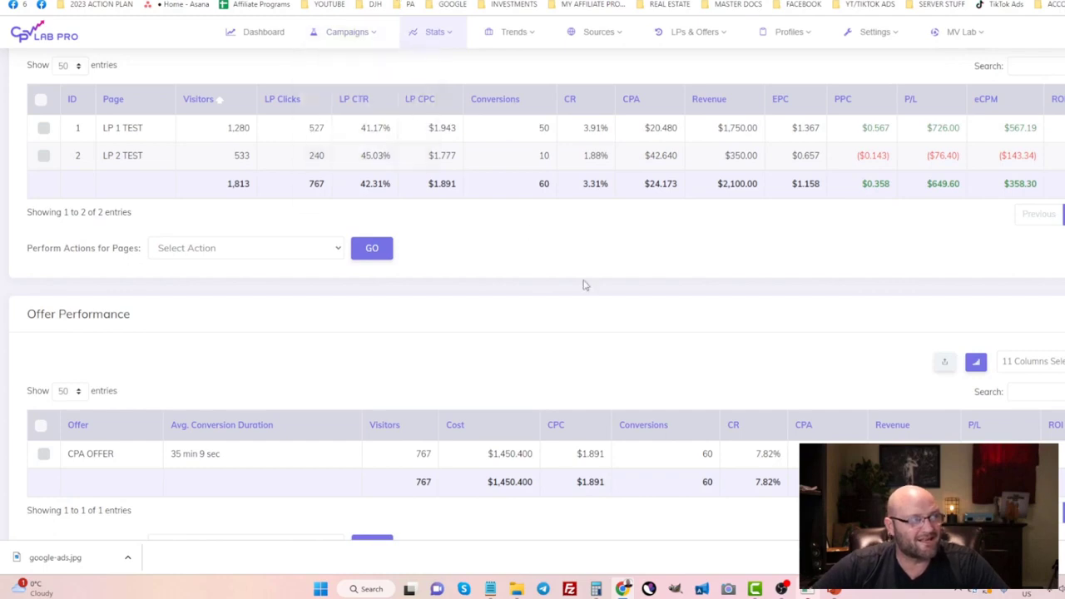
drag(756, 454, 774, 453)
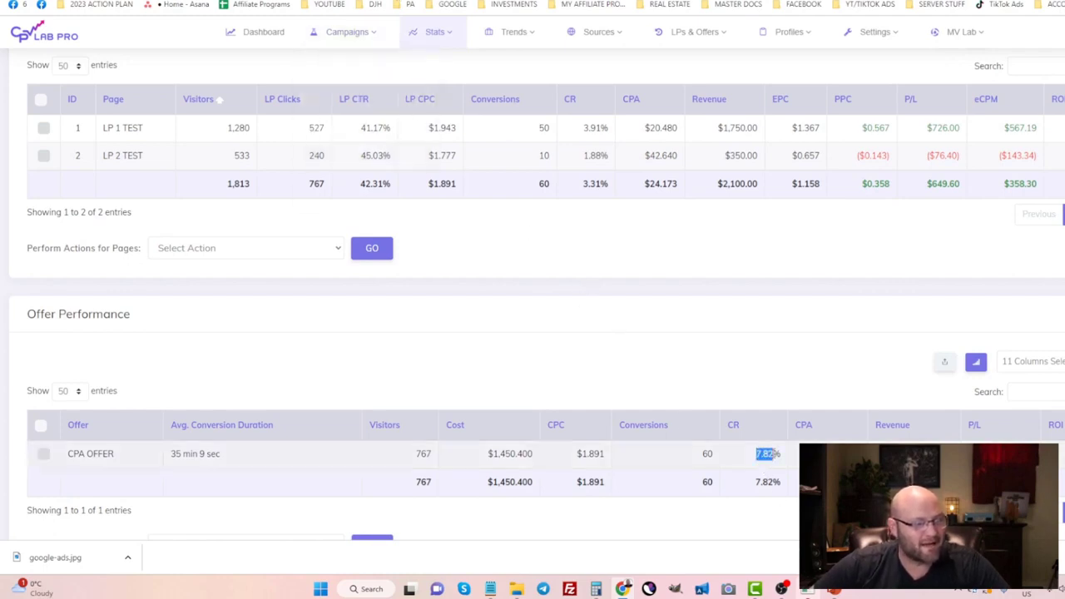
Return to the spreadsheet in Google Sheets and set the offer CR in cell E4 to 7.82%
click(313, 2)
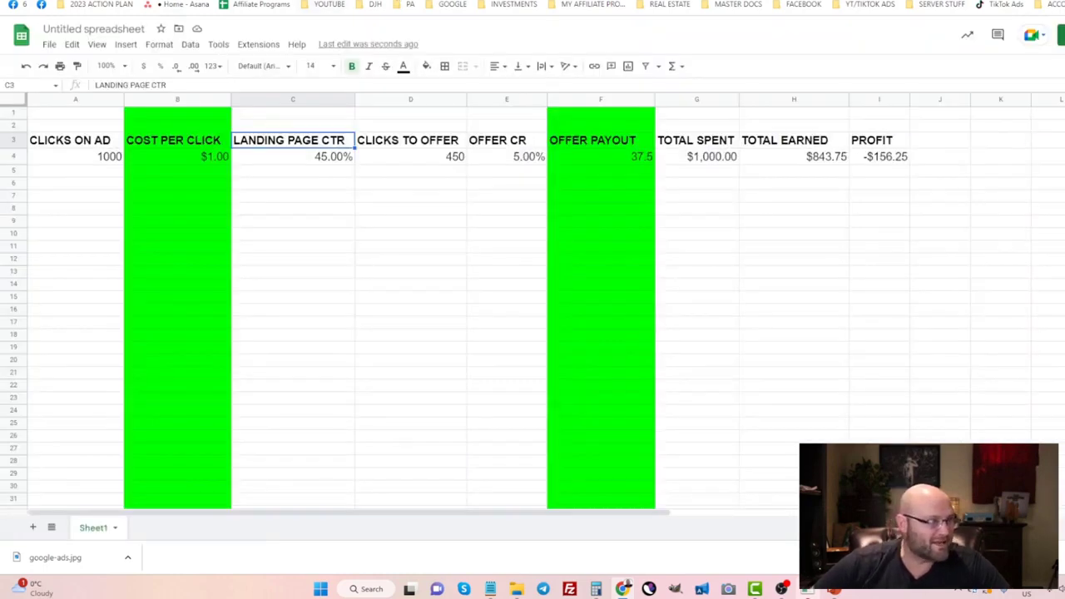
click(519, 156)
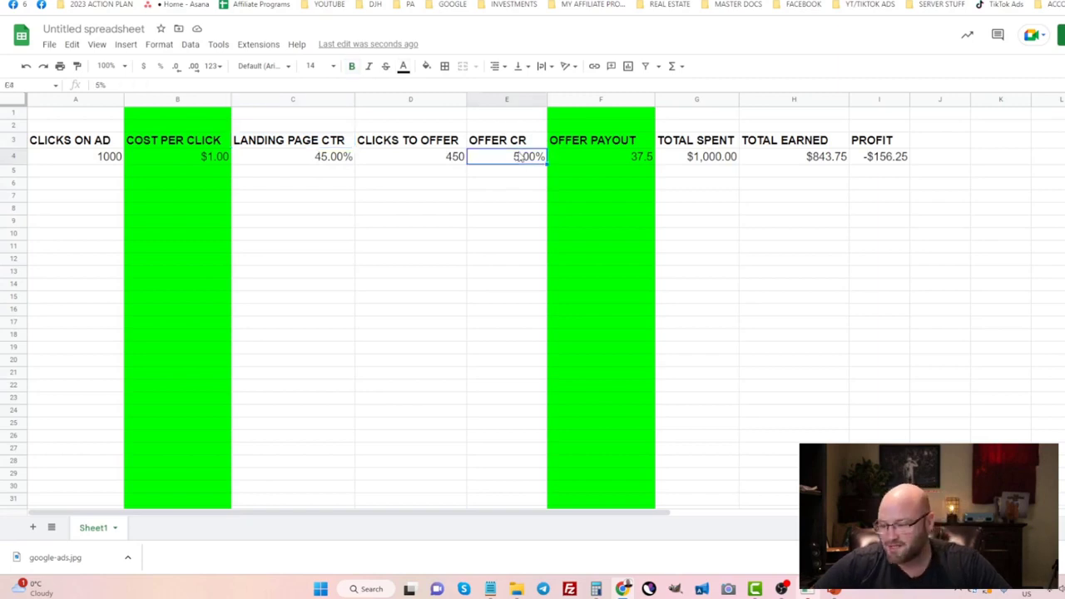
text(7.82)
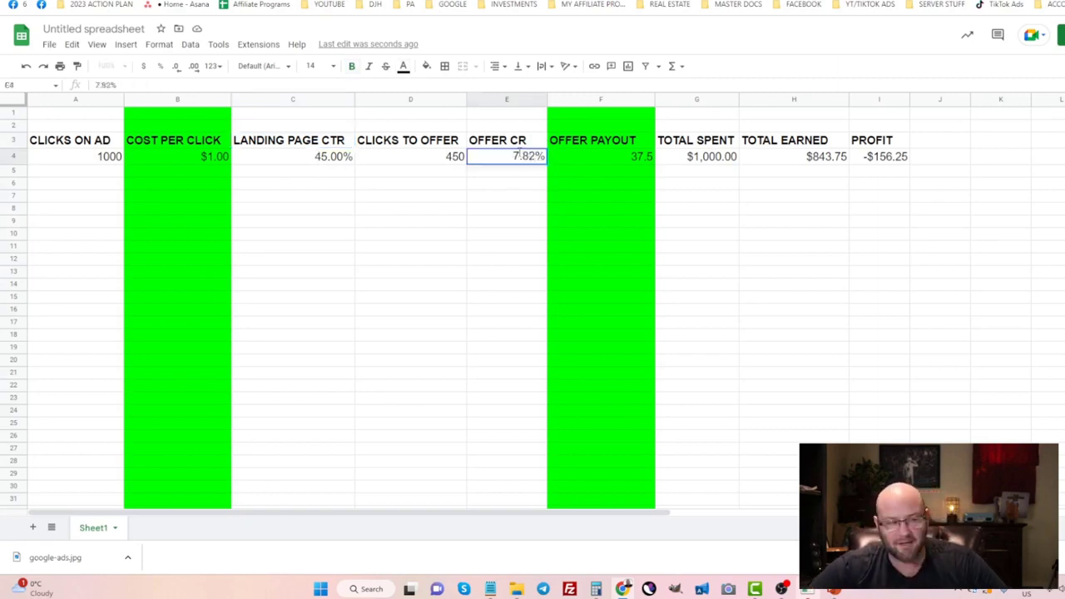
key(Return)
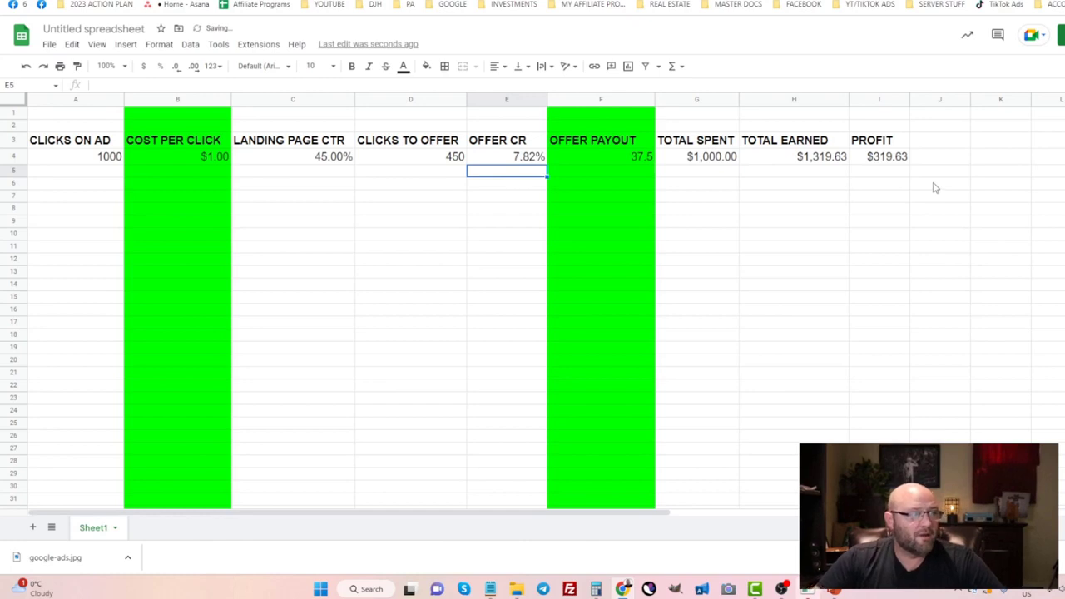
Review the campaign's profit in cell I4 along with the offer CR and offer payout behind it
drag(866, 163, 918, 158)
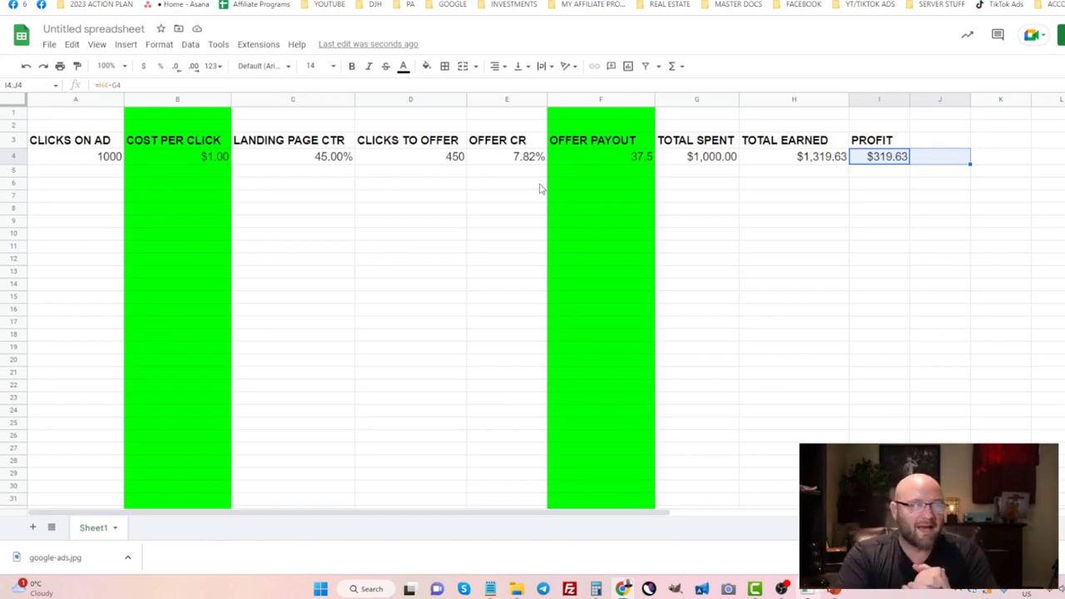
click(886, 158)
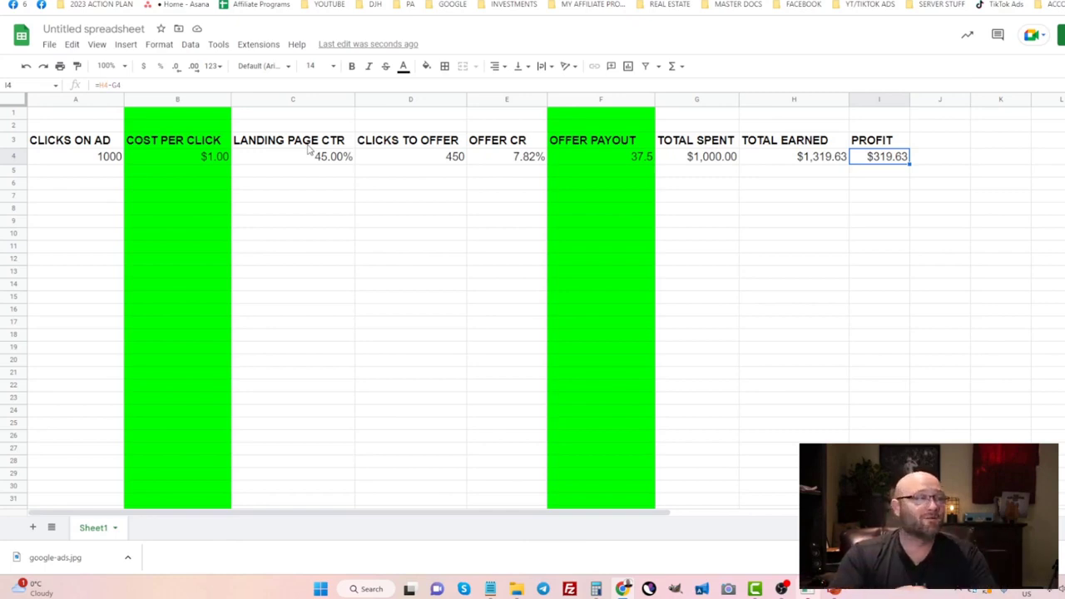
click(497, 144)
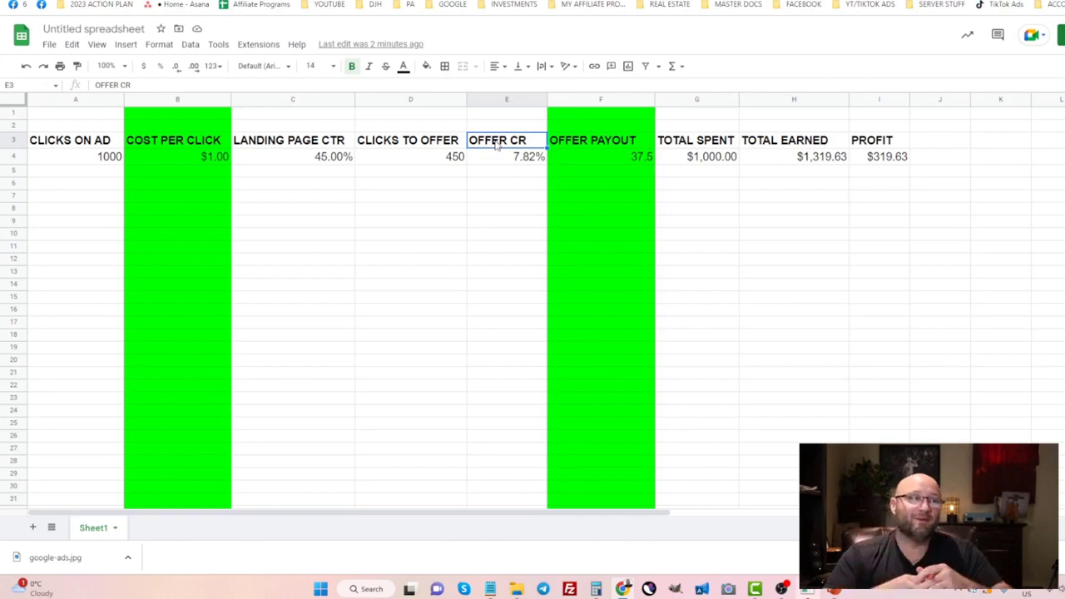
click(641, 158)
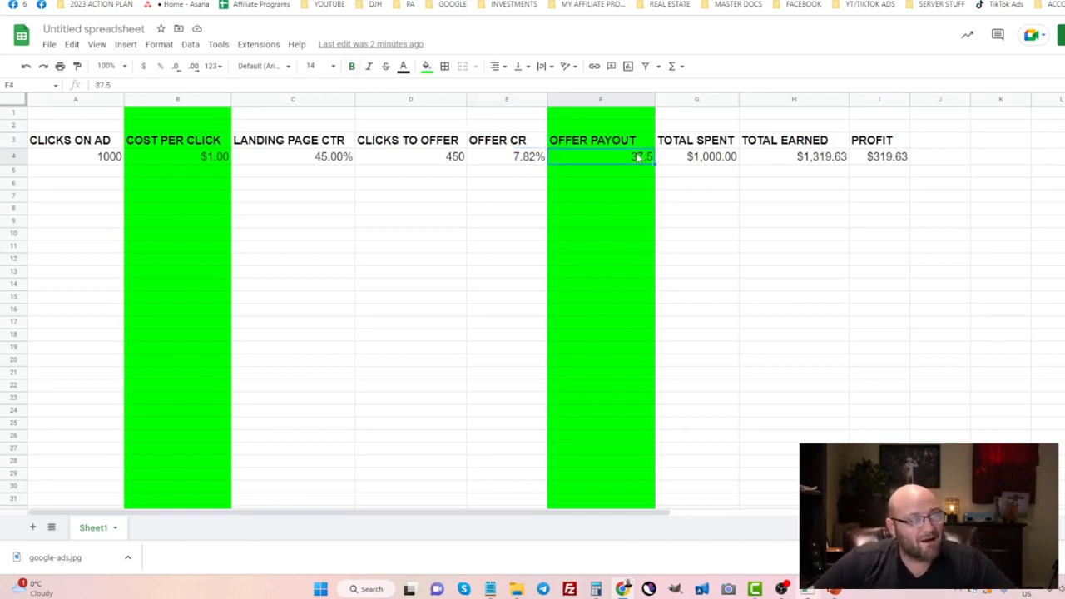